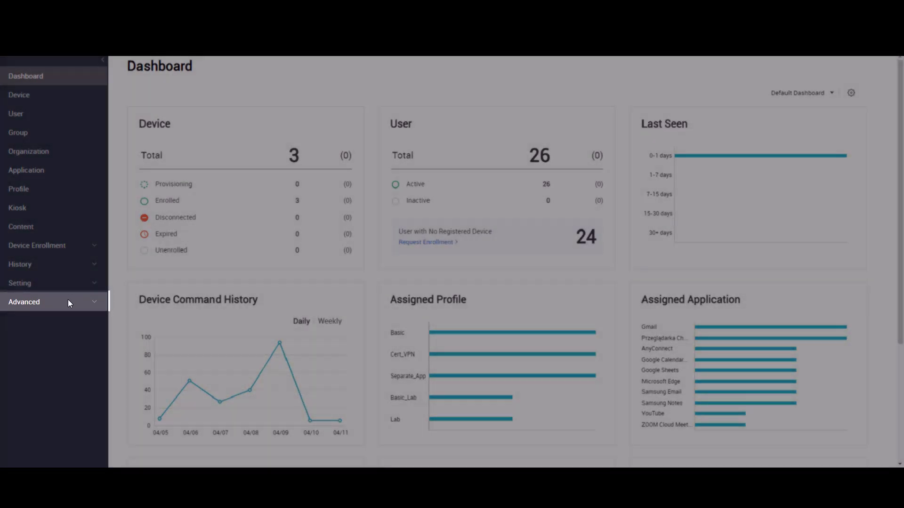
# - Go to the Certificate Authority list under Advanced > Certificate
pyautogui.click(68, 302)
pyautogui.click(32, 375)
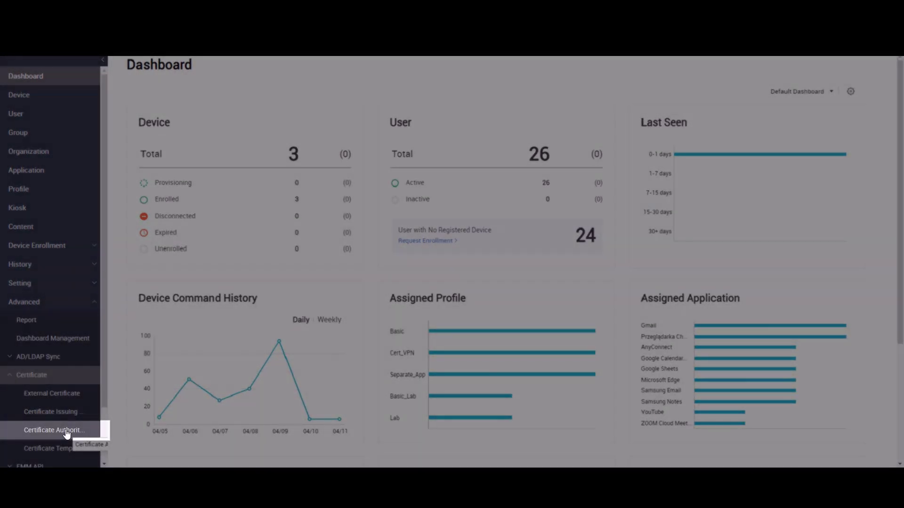
pyautogui.click(53, 430)
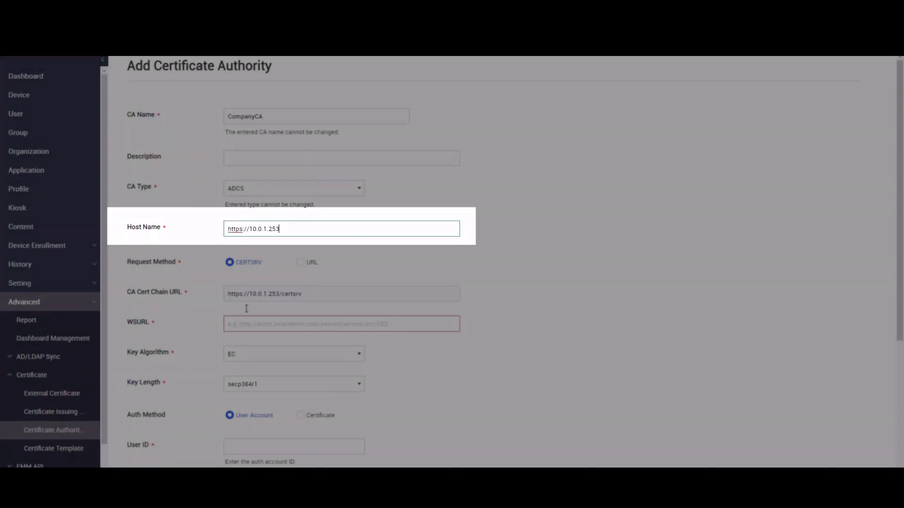
pyautogui.click(234, 324)
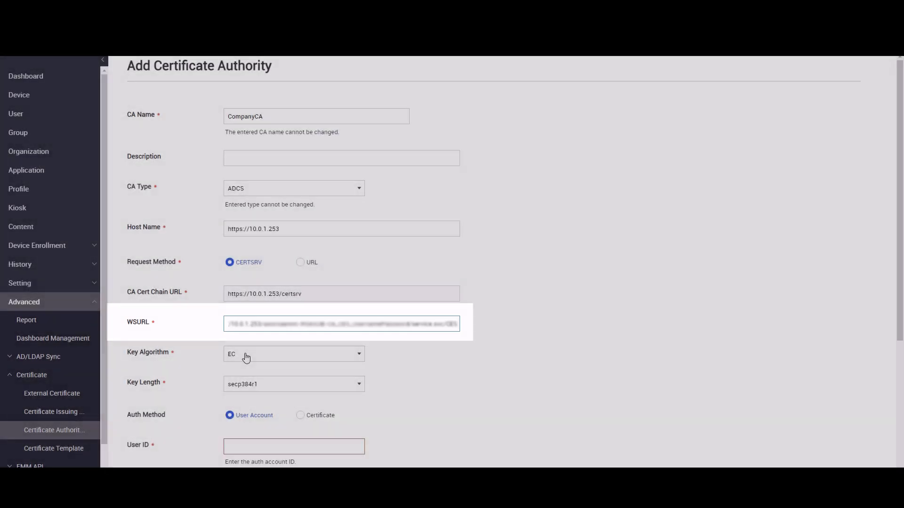
pyautogui.click(244, 354)
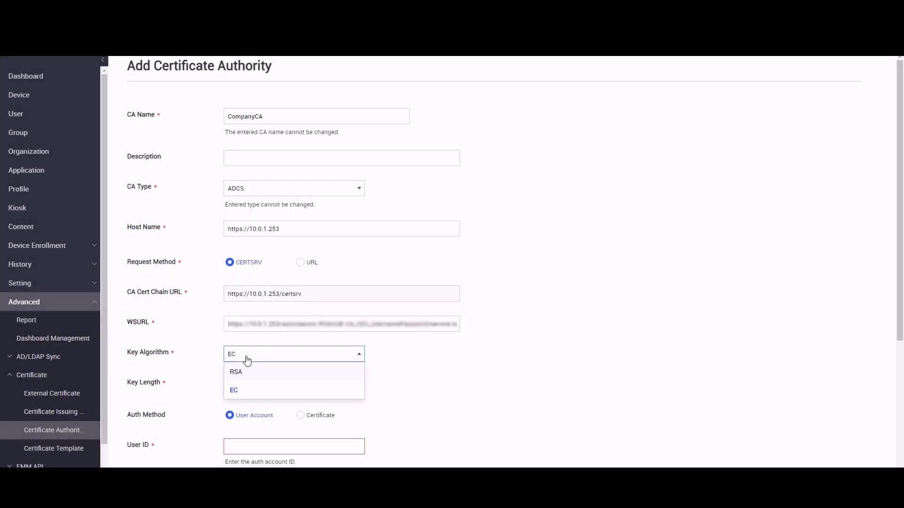
pyautogui.click(246, 373)
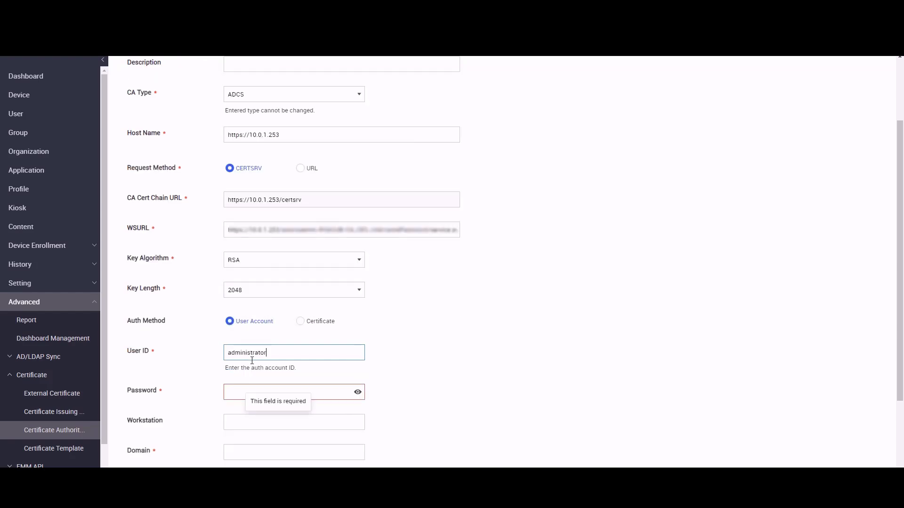
pyautogui.click(240, 394)
pyautogui.hotkey('ctrl', 'v')
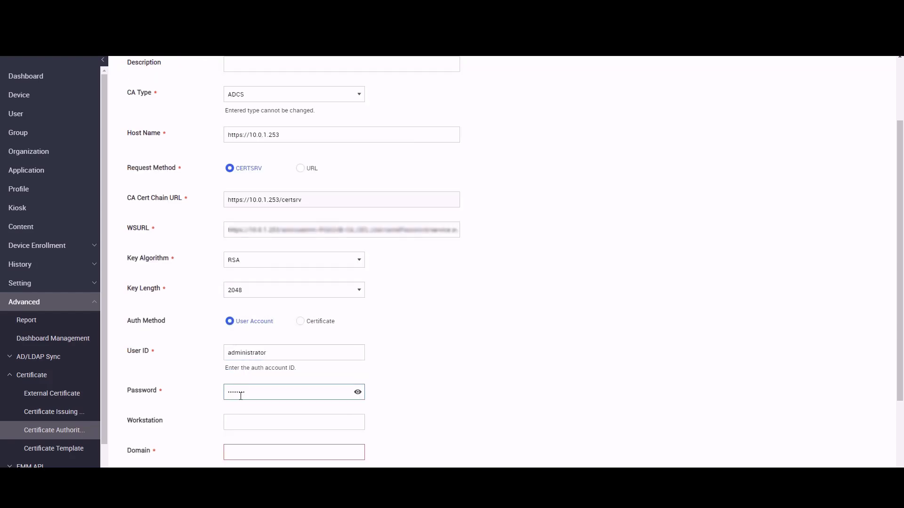
pyautogui.click(237, 452)
pyautogui.write('domain')
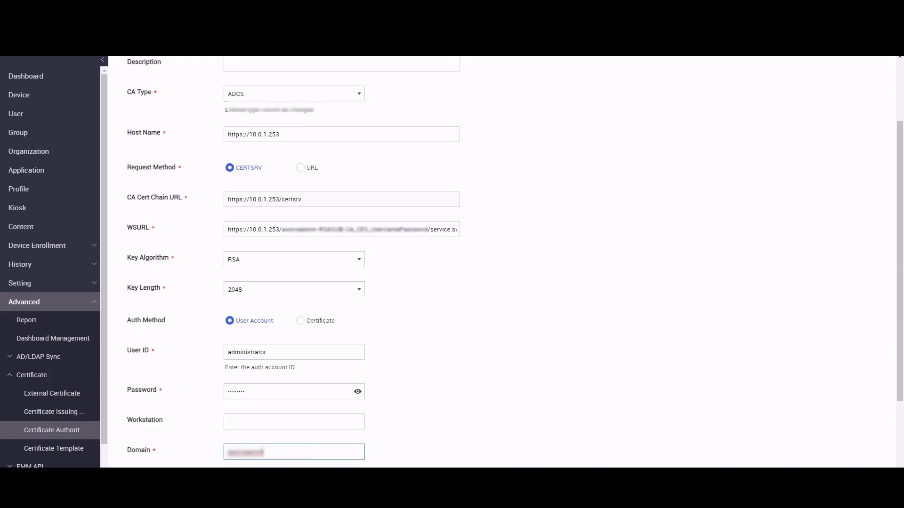
pyautogui.scroll(-3, 283, 318)
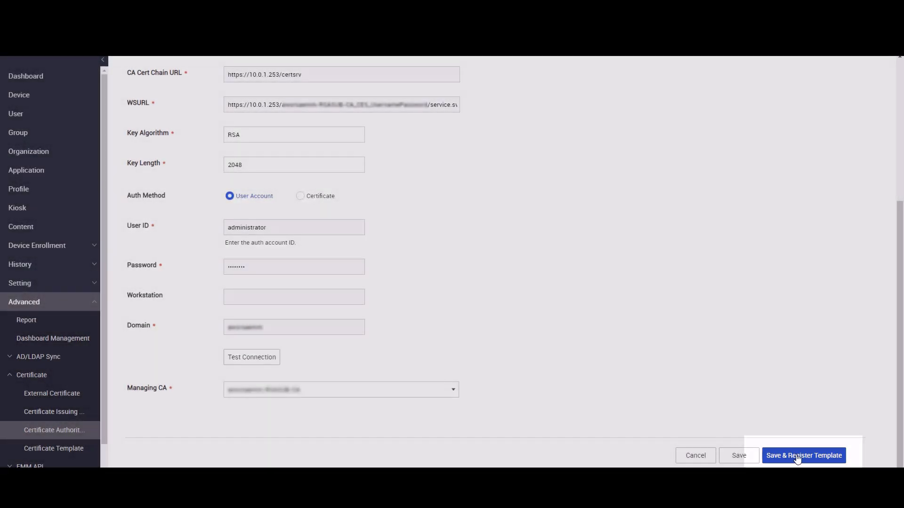
# - Save the CompanyCA authority with Save & Register Template and confirm
pyautogui.click(798, 458)
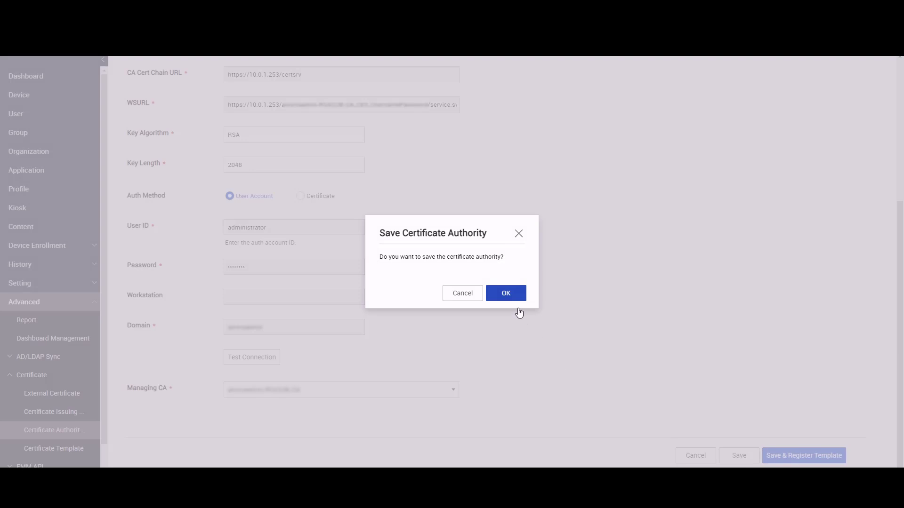
pyautogui.click(510, 292)
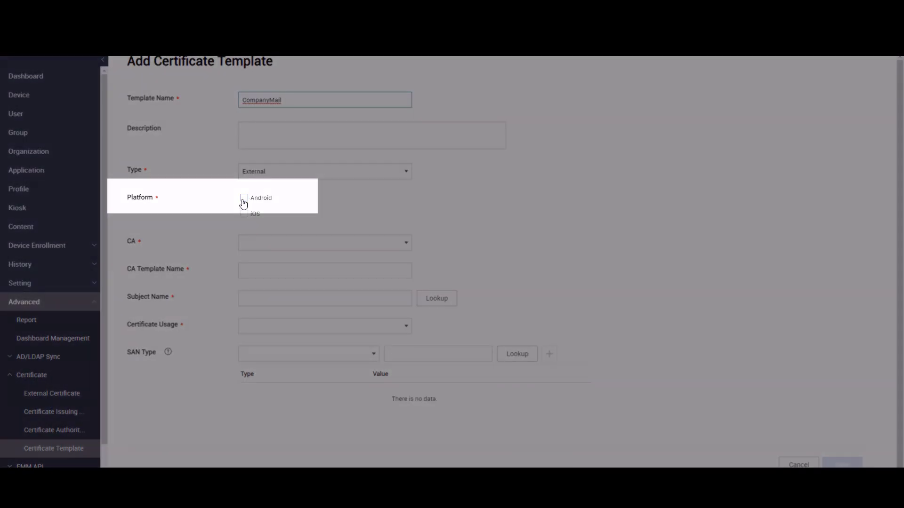
# - Target Android, choose CompanyCA as issuing CA and insert Email lookup as subject CN={Email}
pyautogui.click(244, 198)
pyautogui.click(248, 246)
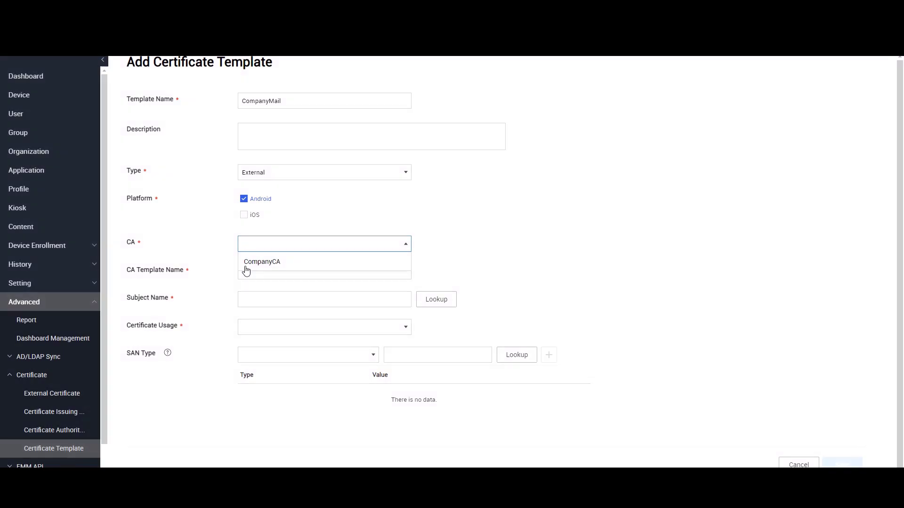
pyautogui.click(263, 262)
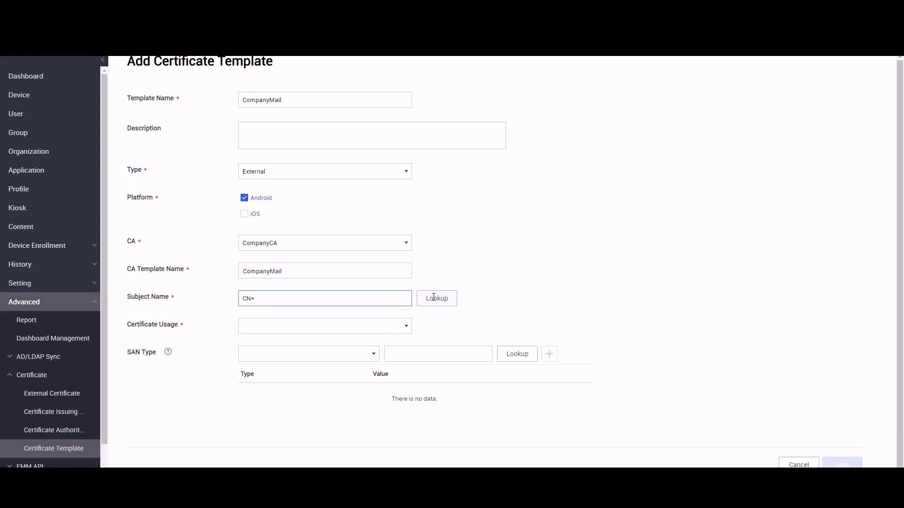
pyautogui.click(437, 298)
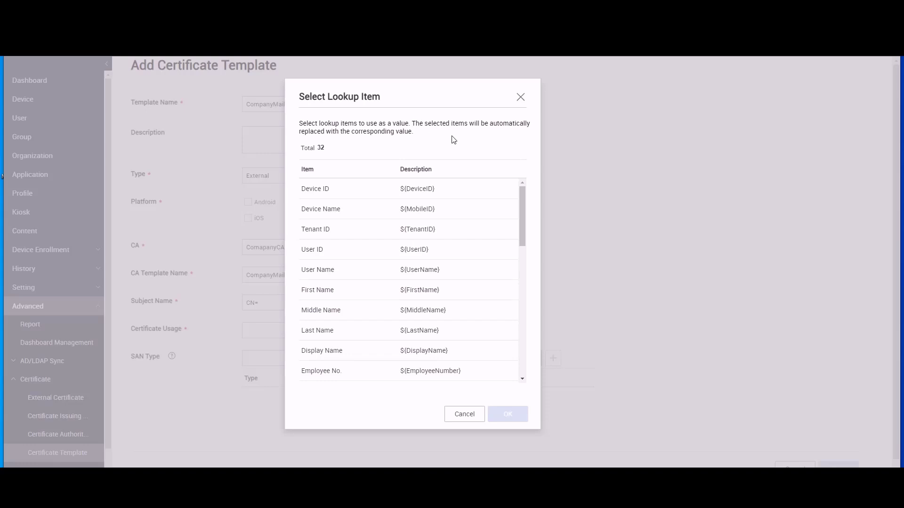
pyautogui.moveTo(520, 203); pyautogui.dragTo(529, 235)
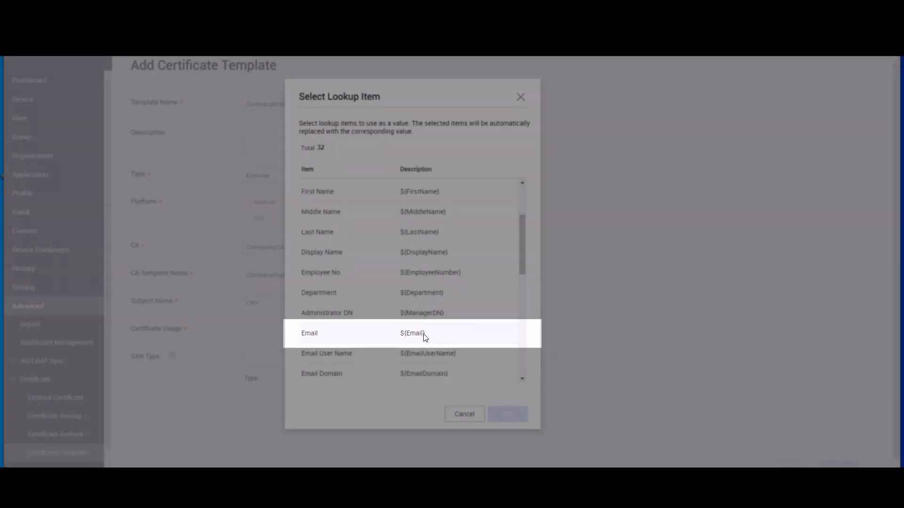
pyautogui.click(425, 333)
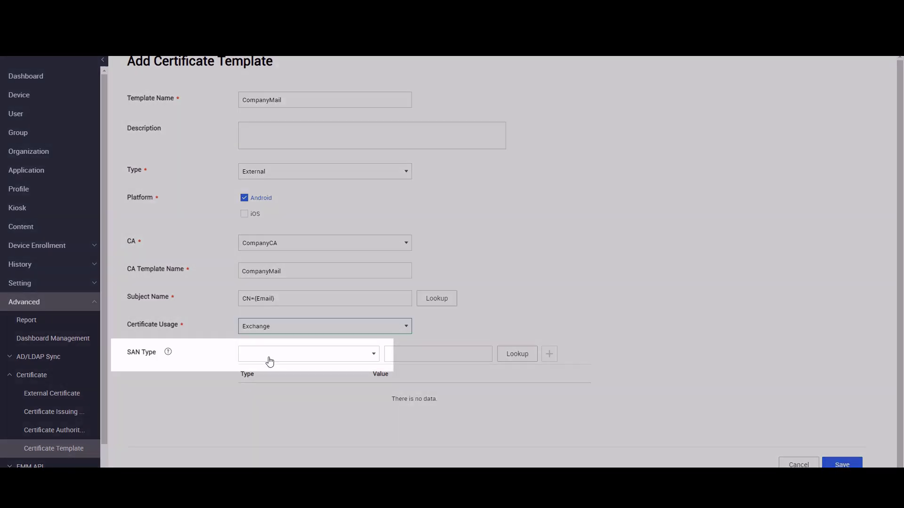
# - Add an Email Address SAN entry using the Email lookup and save the CompanyMail template
pyautogui.click(273, 356)
pyautogui.click(273, 233)
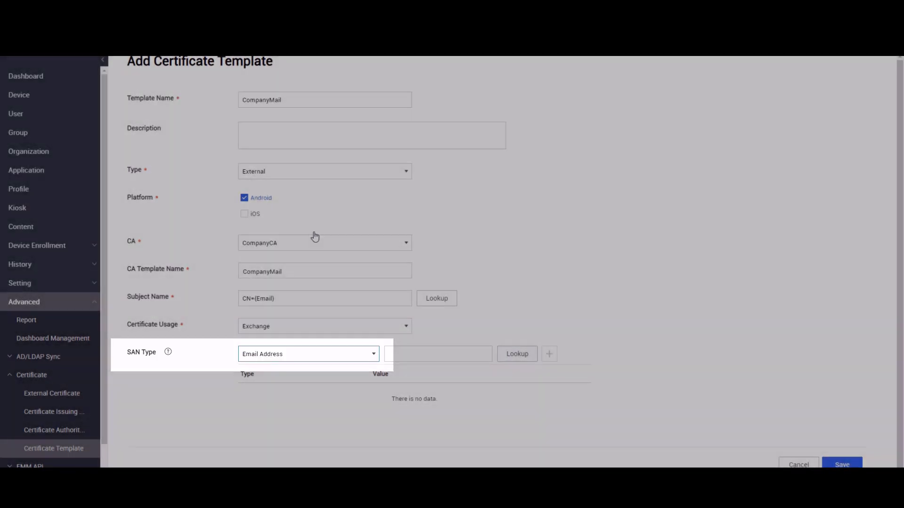
pyautogui.click(517, 361)
pyautogui.moveTo(522, 200); pyautogui.dragTo(525, 254)
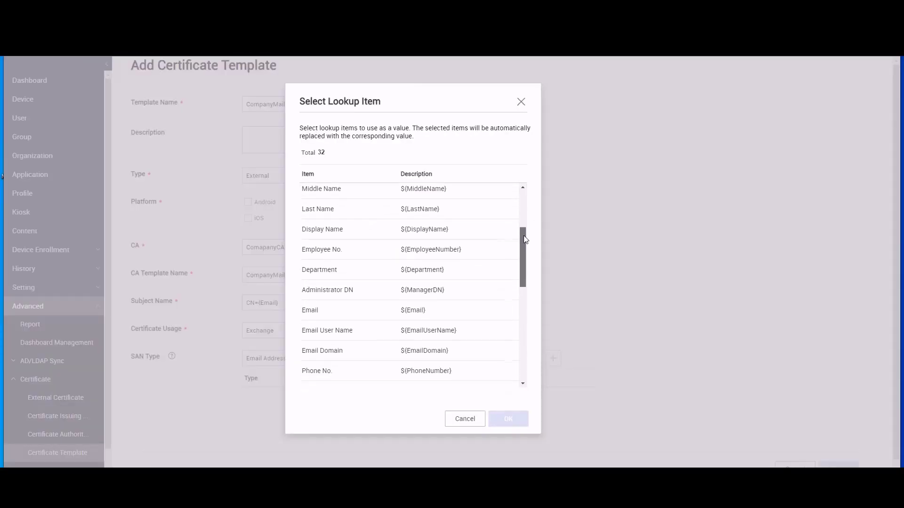
pyautogui.click(484, 312)
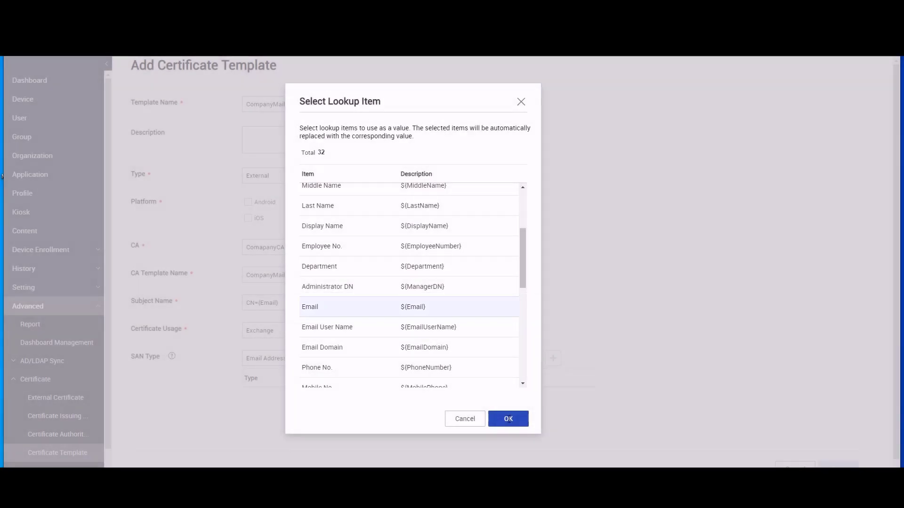
pyautogui.click(508, 419)
pyautogui.click(549, 354)
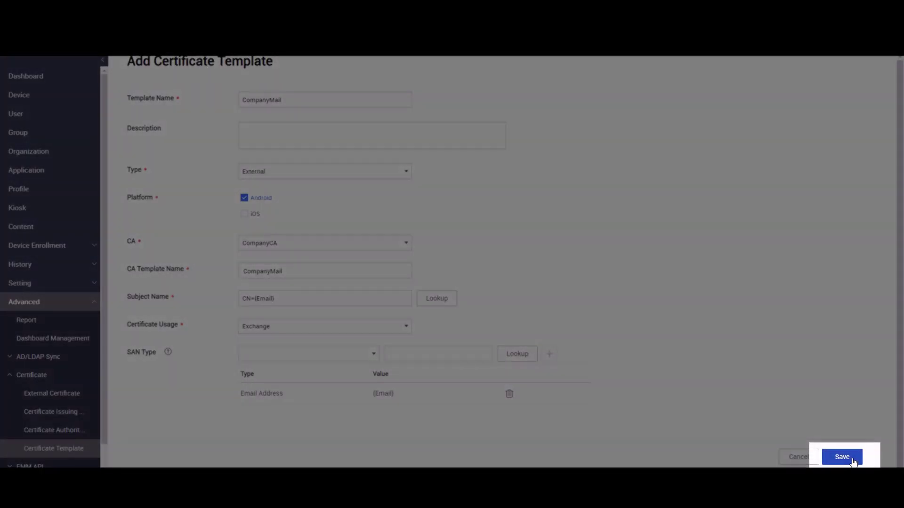
pyautogui.click(842, 457)
pyautogui.click(507, 293)
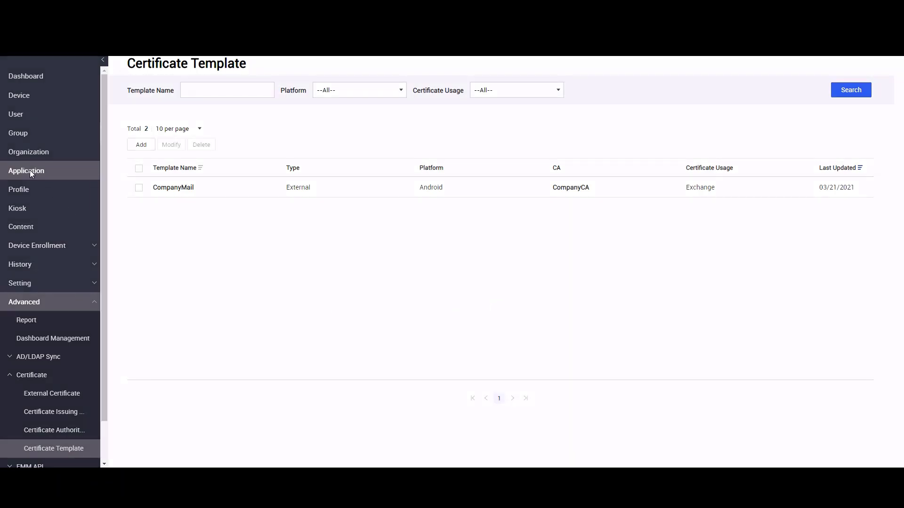
# - Start a CertMail managed configuration for Samsung Email and expand its Exchange ActiveSync accounts
pyautogui.click(31, 170)
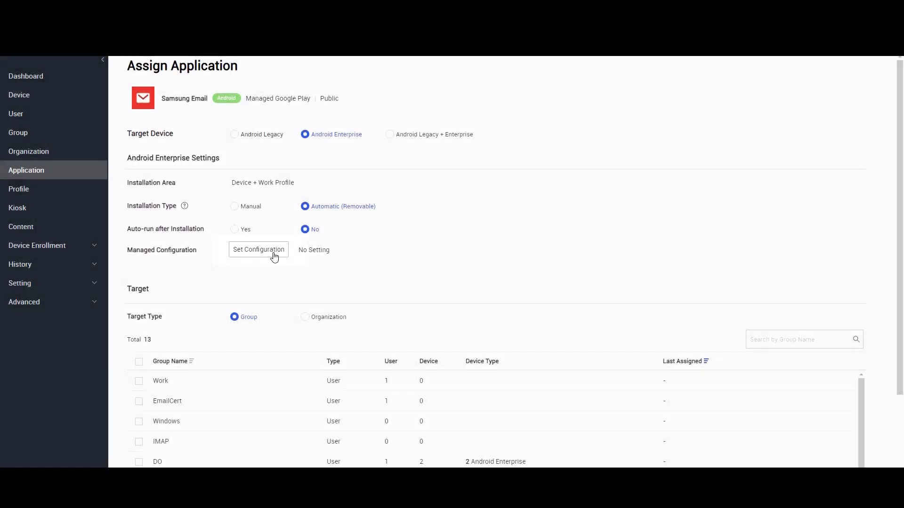
pyautogui.click(258, 249)
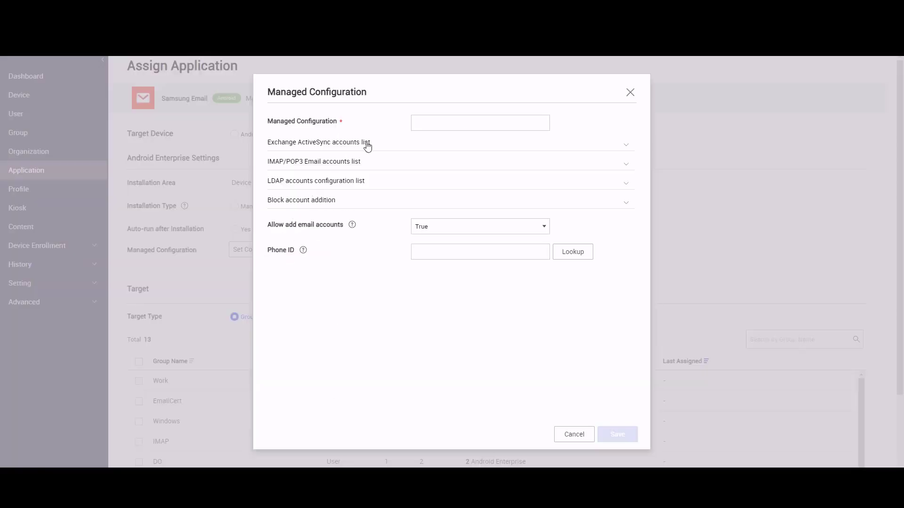
pyautogui.click(438, 123)
pyautogui.write('CertMail')
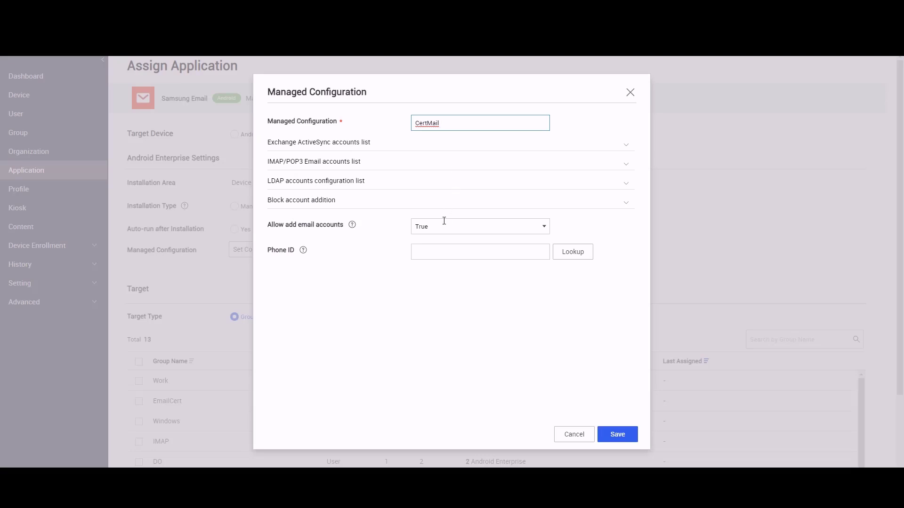
pyautogui.click(443, 226)
pyautogui.click(440, 266)
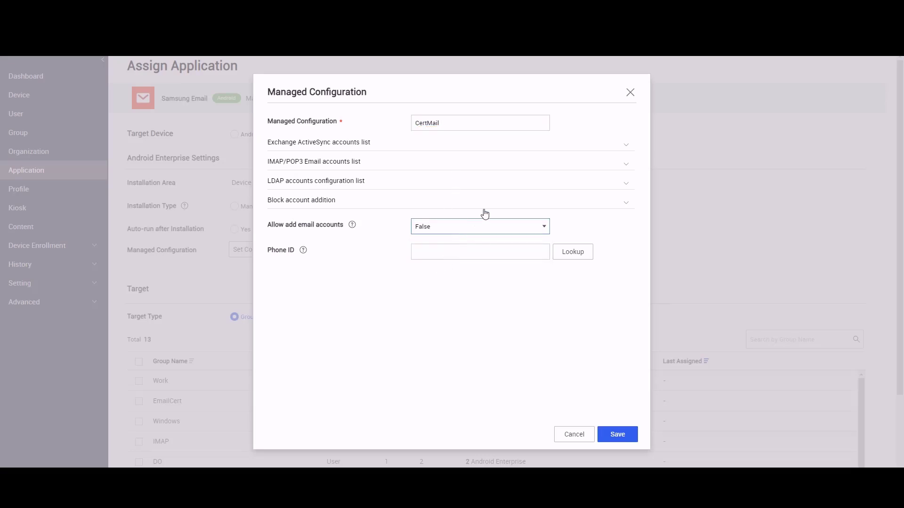
pyautogui.click(626, 144)
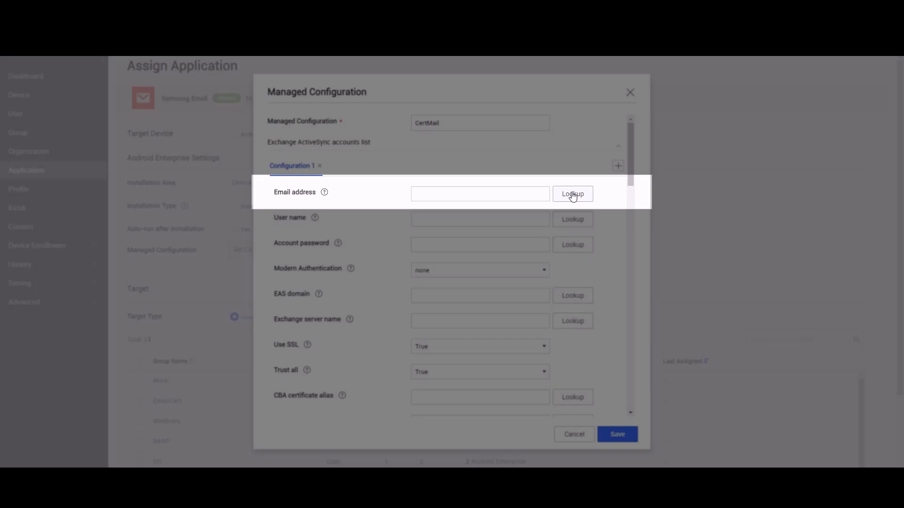
# - Set Email address ${Email}, User name ${UserID}, EAS domain ${EmailDomain} and enter the Exchange server name
pyautogui.click(574, 194)
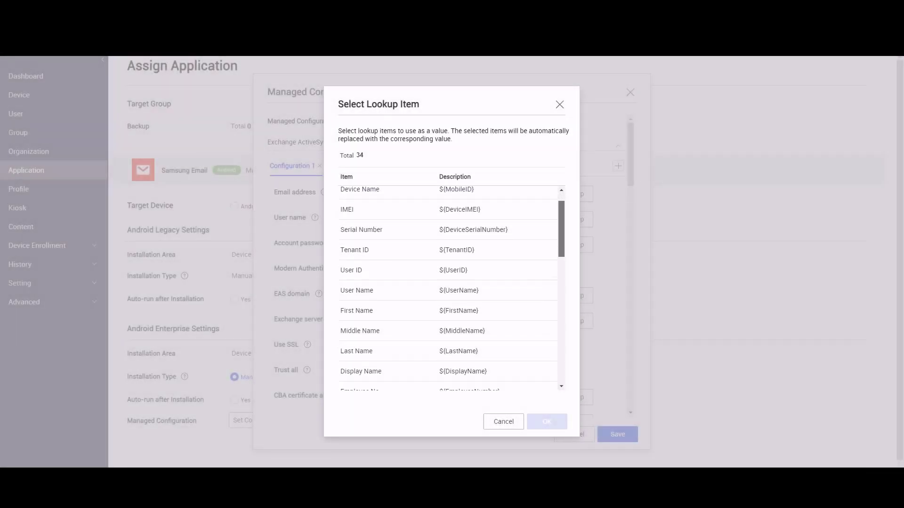
pyautogui.scroll(-2, 452, 289)
pyautogui.scroll(-3, 452, 289)
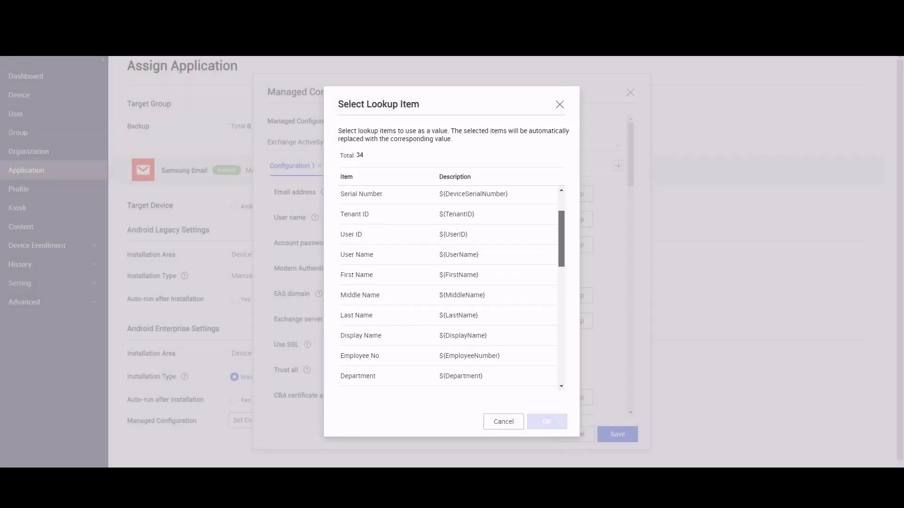
pyautogui.scroll(-2, 453, 290)
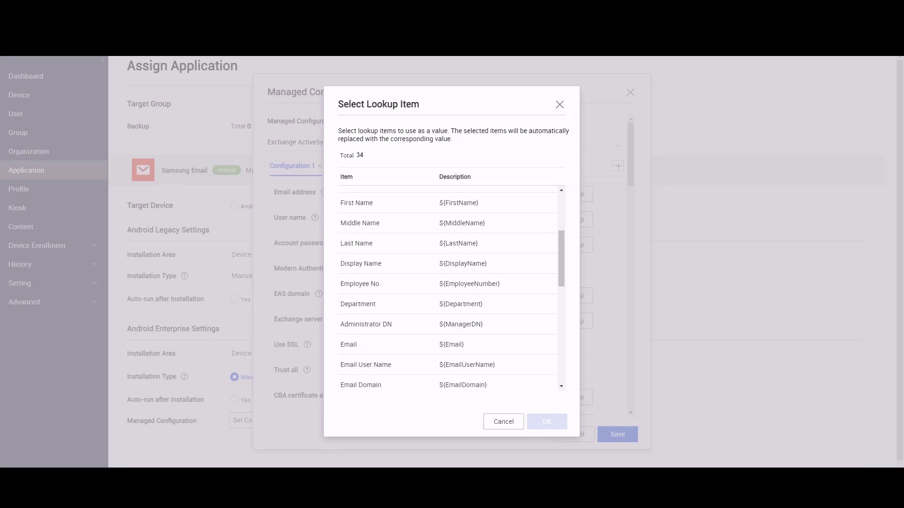
pyautogui.click(452, 344)
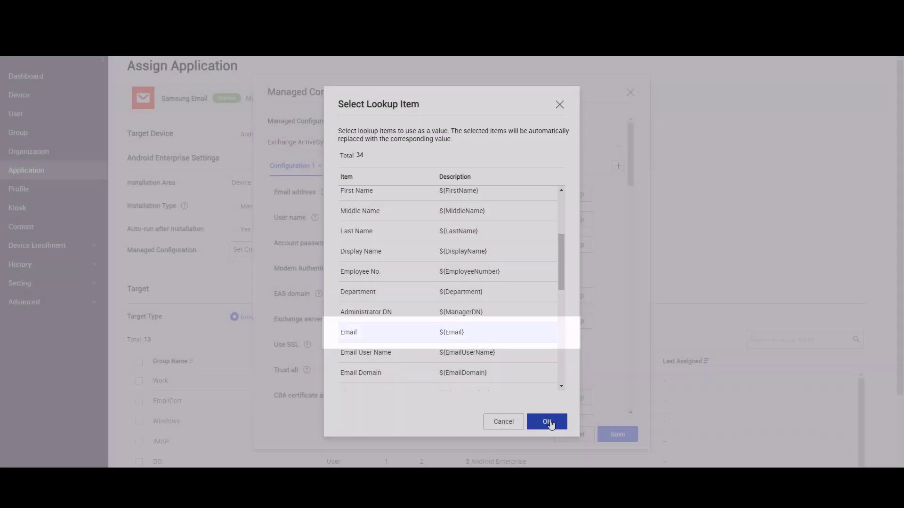
pyautogui.click(547, 422)
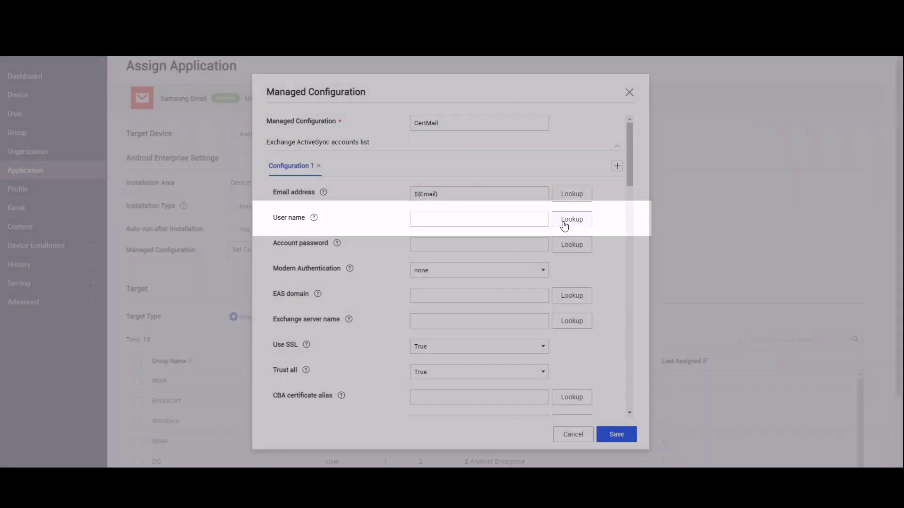
pyautogui.click(569, 220)
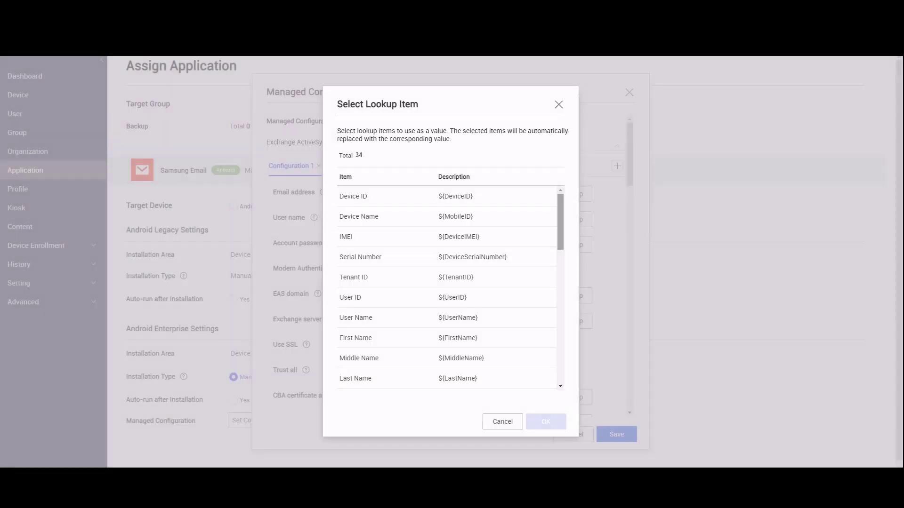
pyautogui.click(453, 298)
pyautogui.scroll(-1, 511, 257)
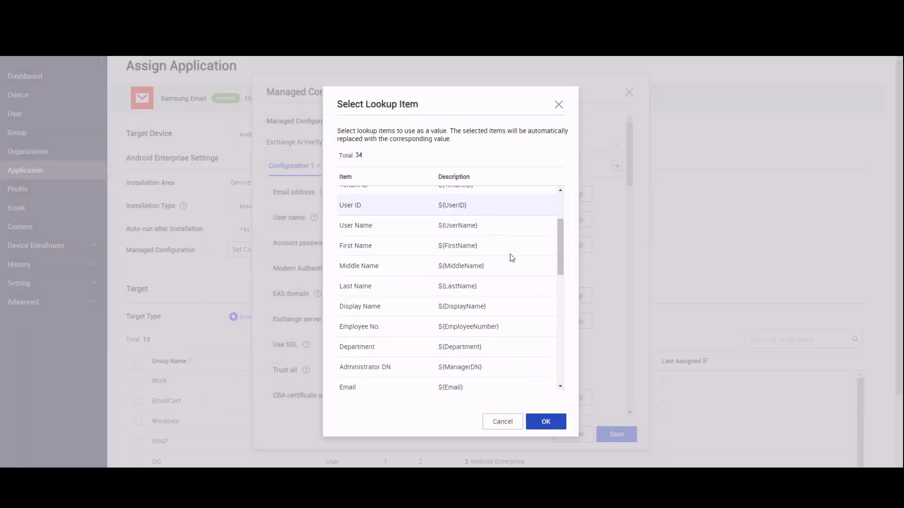
pyautogui.click(546, 422)
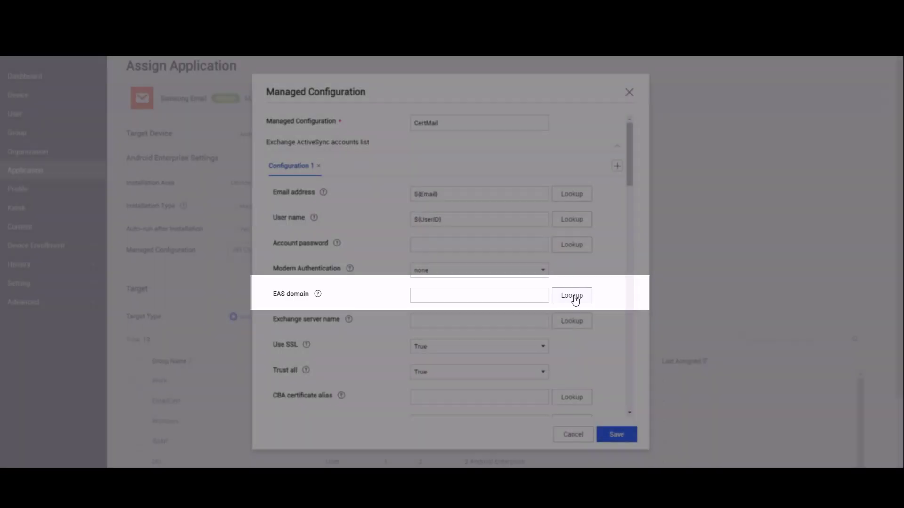
pyautogui.click(569, 295)
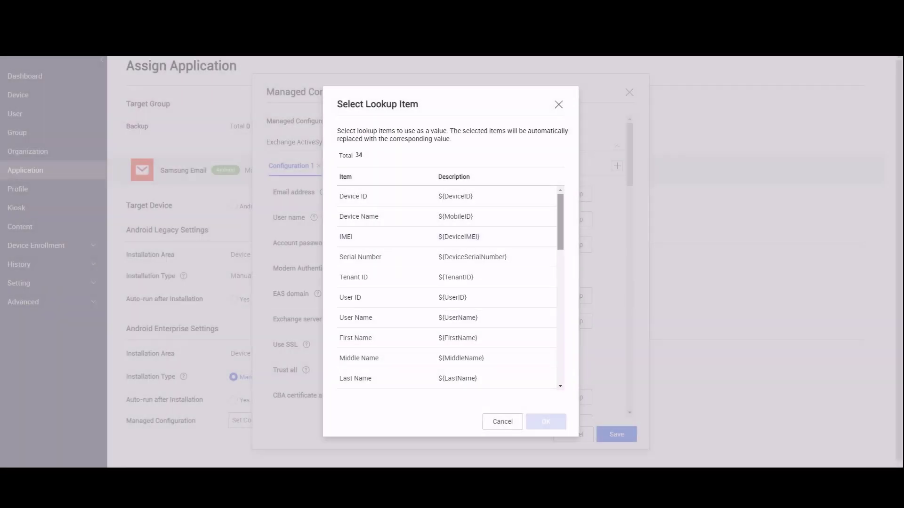
pyautogui.scroll(-2, 452, 283)
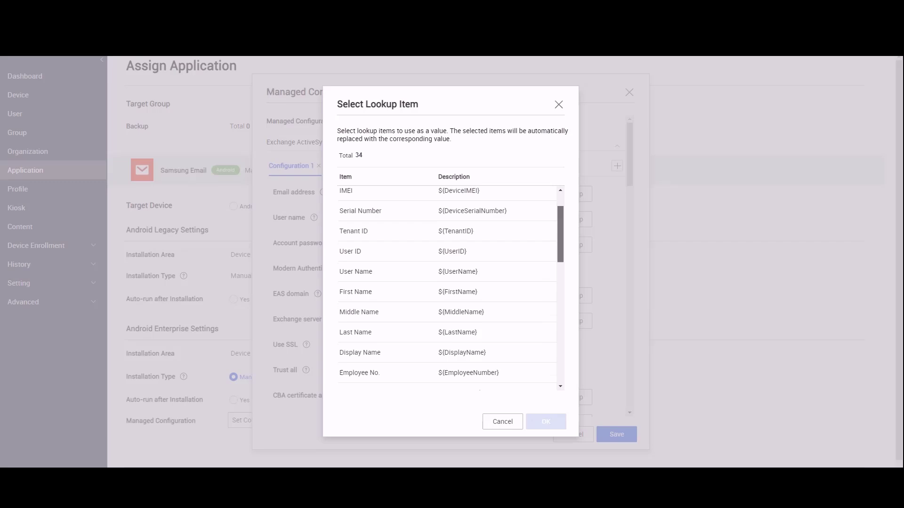
pyautogui.scroll(-3, 452, 283)
pyautogui.scroll(-3, 452, 283)
pyautogui.scroll(-1, 452, 282)
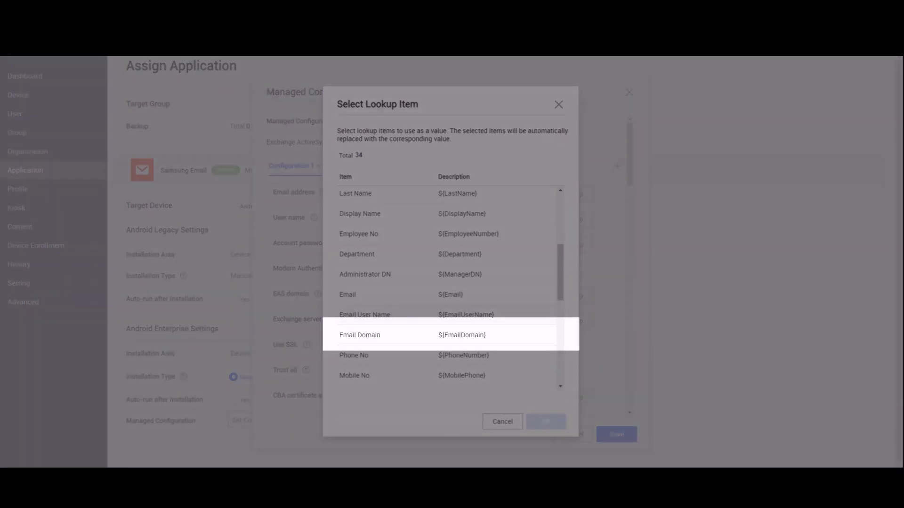
pyautogui.click(500, 325)
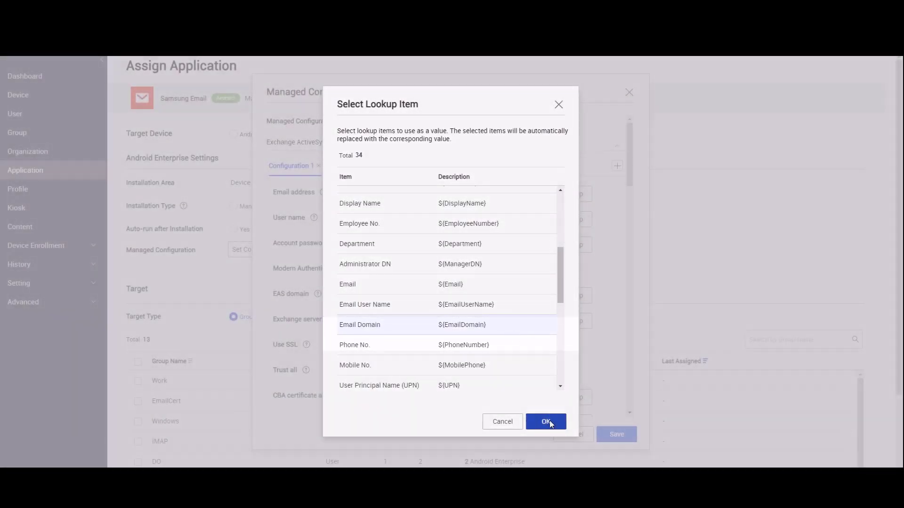
pyautogui.click(545, 422)
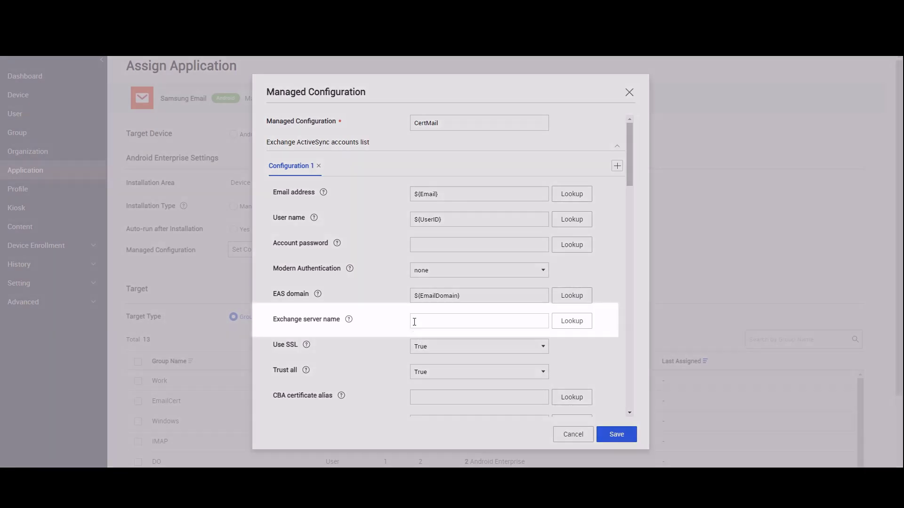
pyautogui.click(466, 321)
pyautogui.write('exchange.ba.samsungem.com')
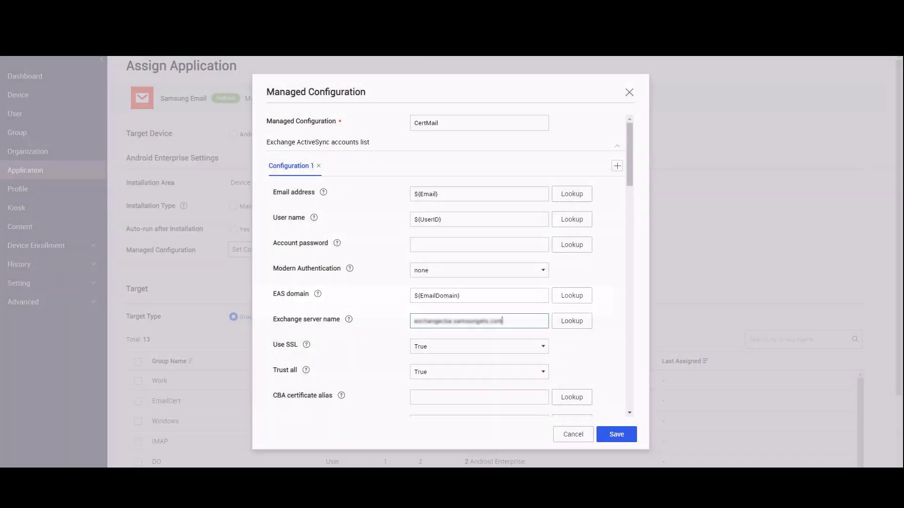
pyautogui.scroll(-3, 494, 283)
# - Set CBA alias CompanyMail and account name Mail:${FirstName} ${LastName}, then save the configuration
pyautogui.click(459, 304)
pyautogui.write('CompanyMail')
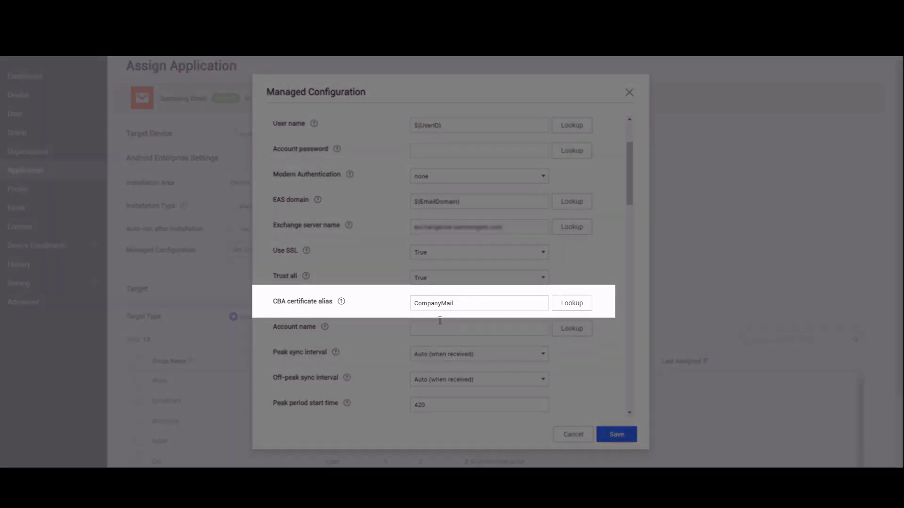
pyautogui.click(417, 329)
pyautogui.write('Mail:')
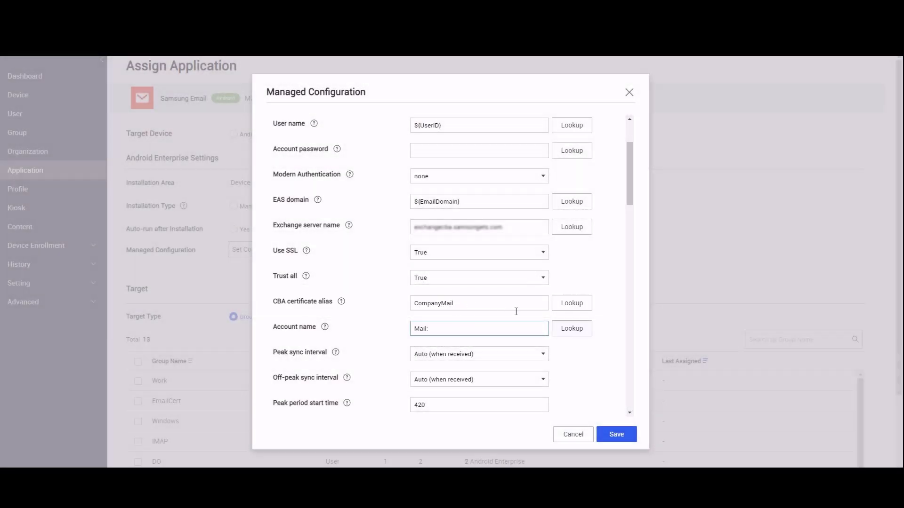
pyautogui.click(572, 328)
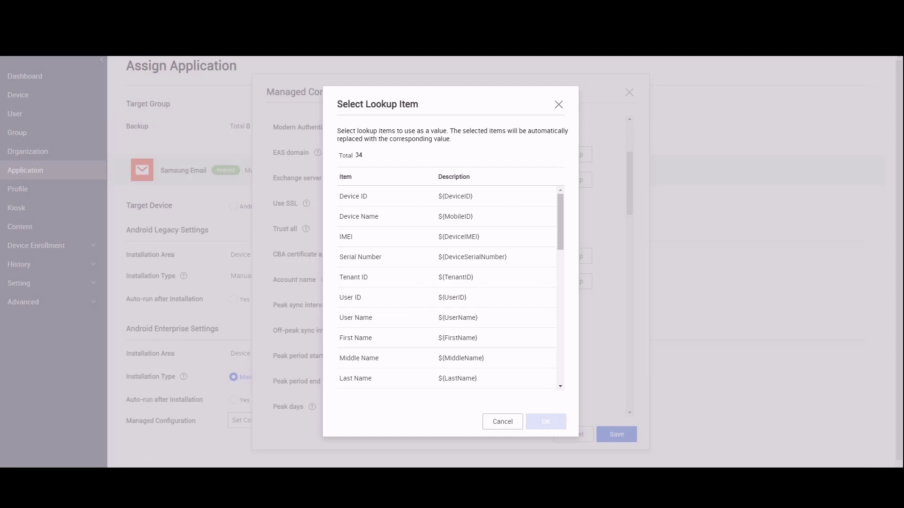
pyautogui.scroll(-2, 452, 282)
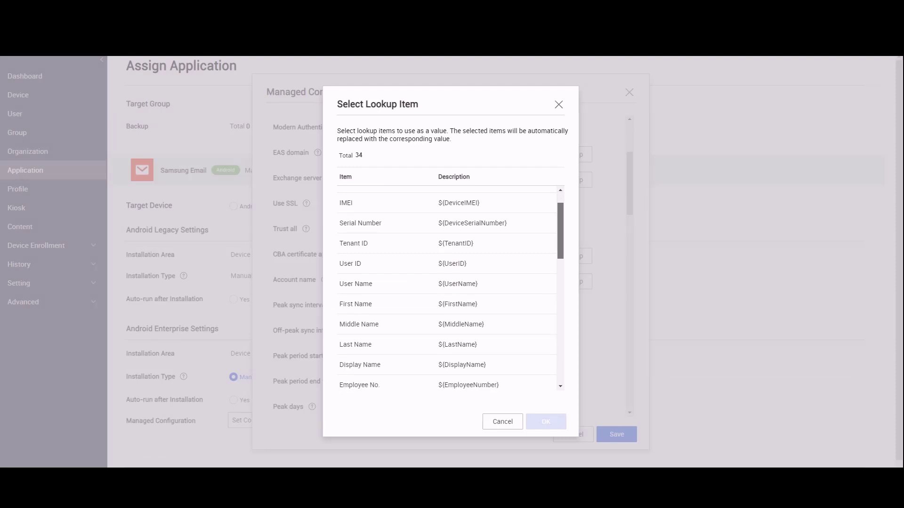
pyautogui.click(491, 305)
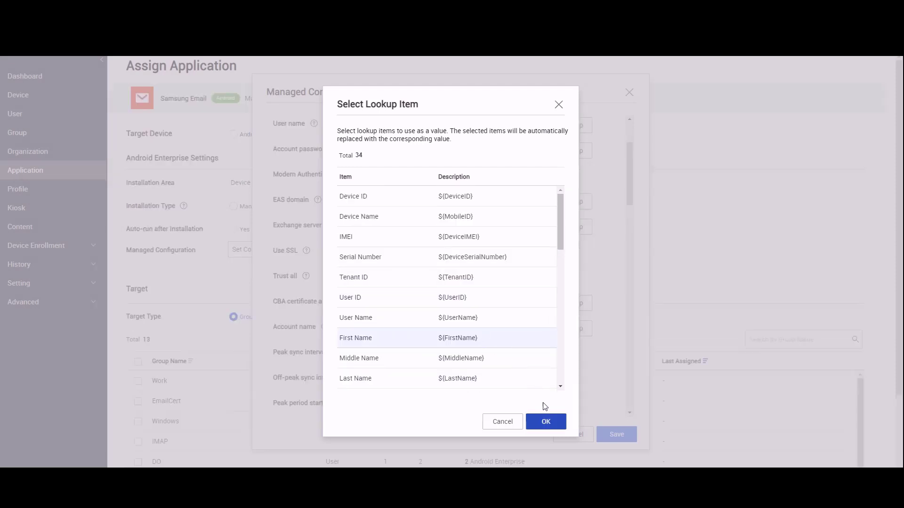
pyautogui.click(546, 422)
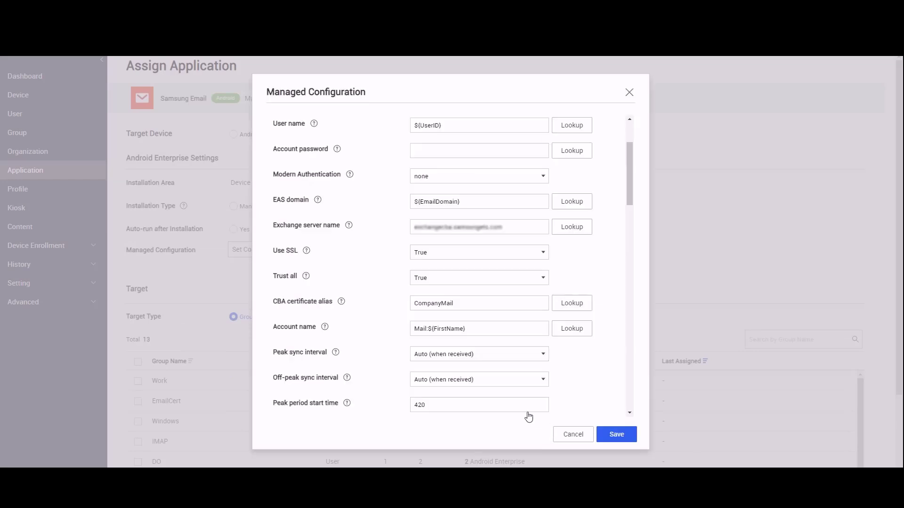
pyautogui.click(481, 328)
pyautogui.click(571, 329)
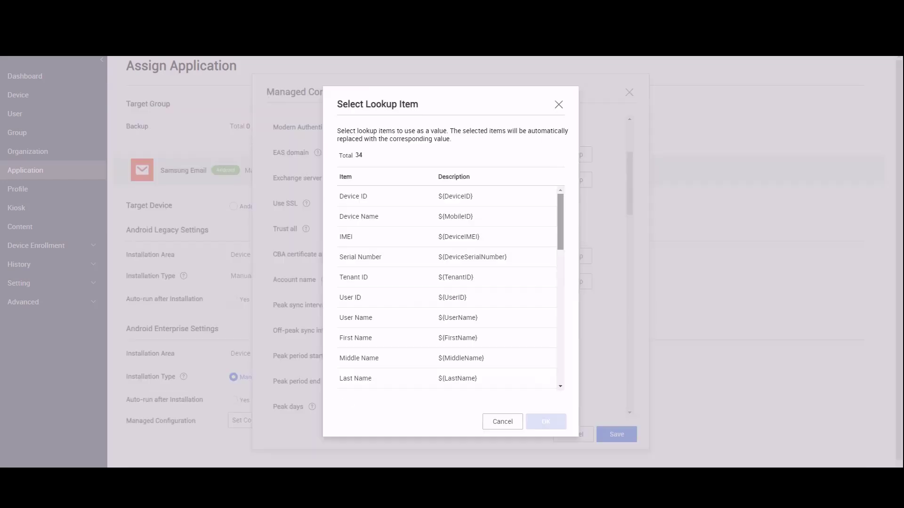
pyautogui.scroll(-4, 452, 283)
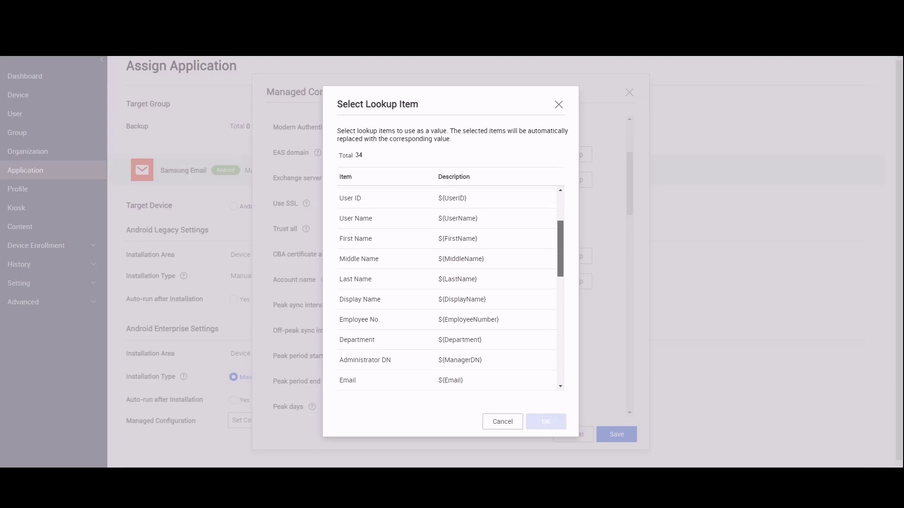
pyautogui.click(486, 328)
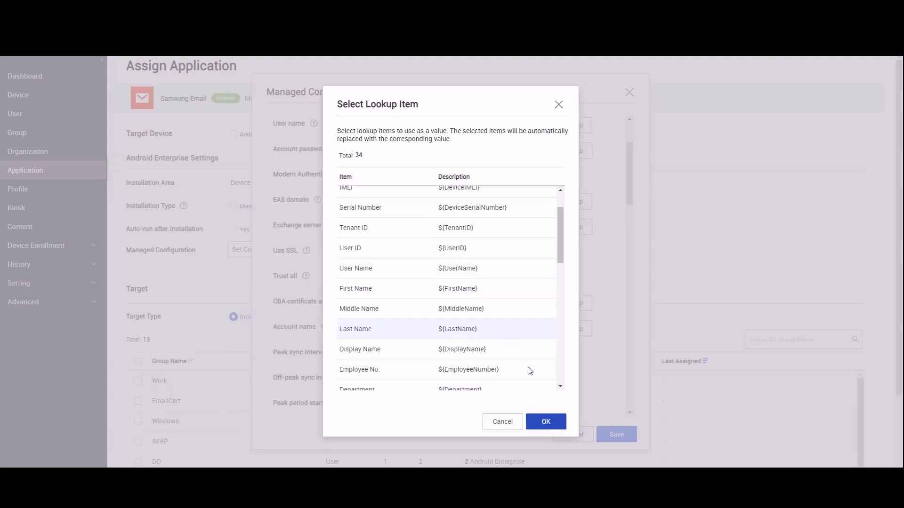
pyautogui.click(546, 422)
pyautogui.click(620, 434)
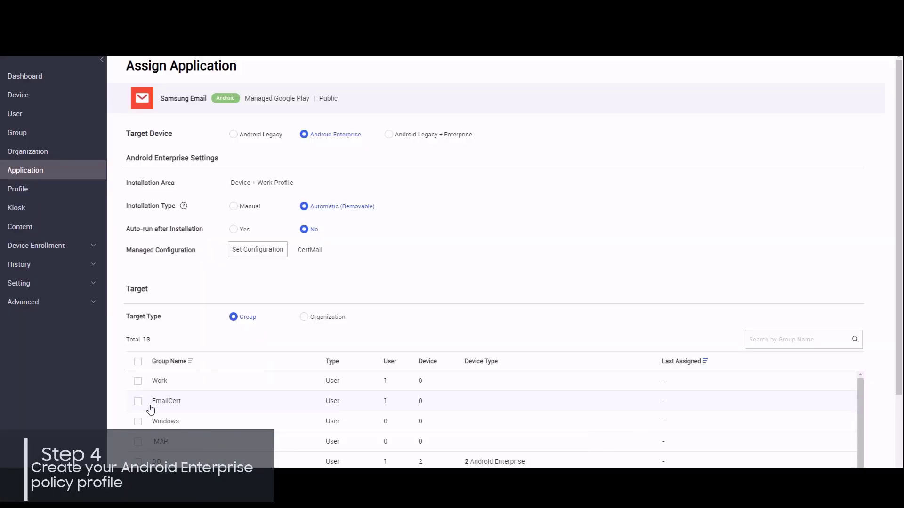
# - Assign Samsung Email with CertMail configuration to the EmailCert group and confirm
pyautogui.click(137, 401)
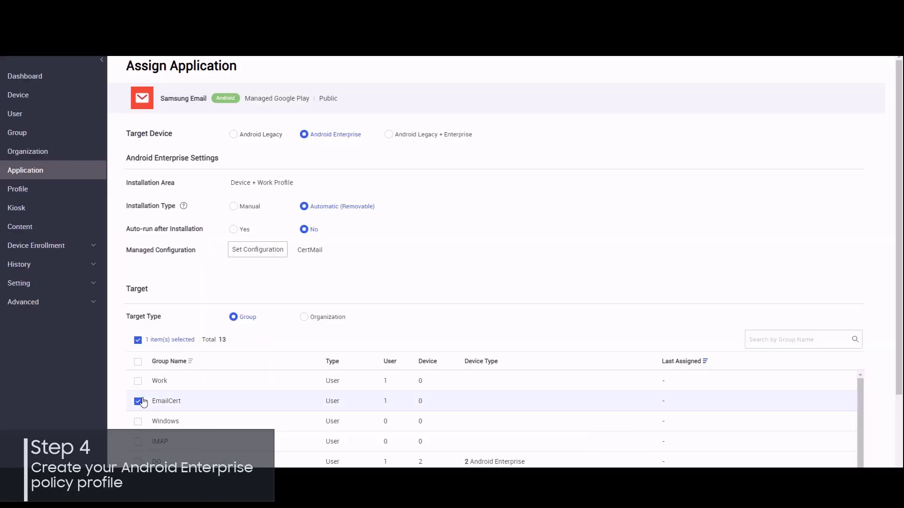
pyautogui.scroll(-3, 696, 243)
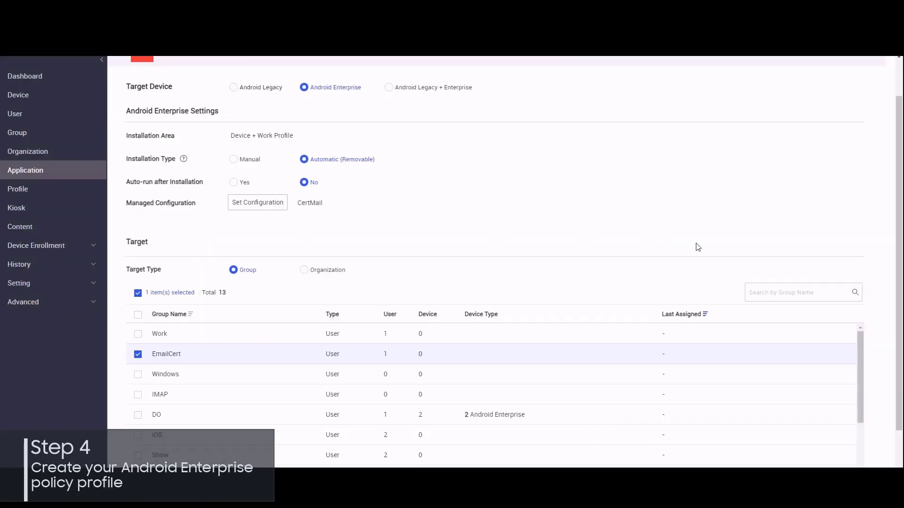
pyautogui.scroll(-2, 696, 243)
pyautogui.scroll(-1, 695, 243)
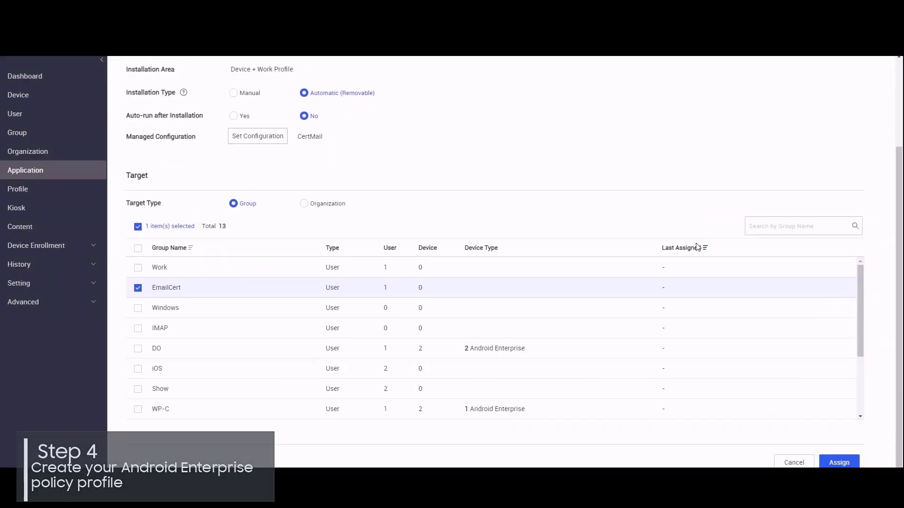
pyautogui.click(839, 463)
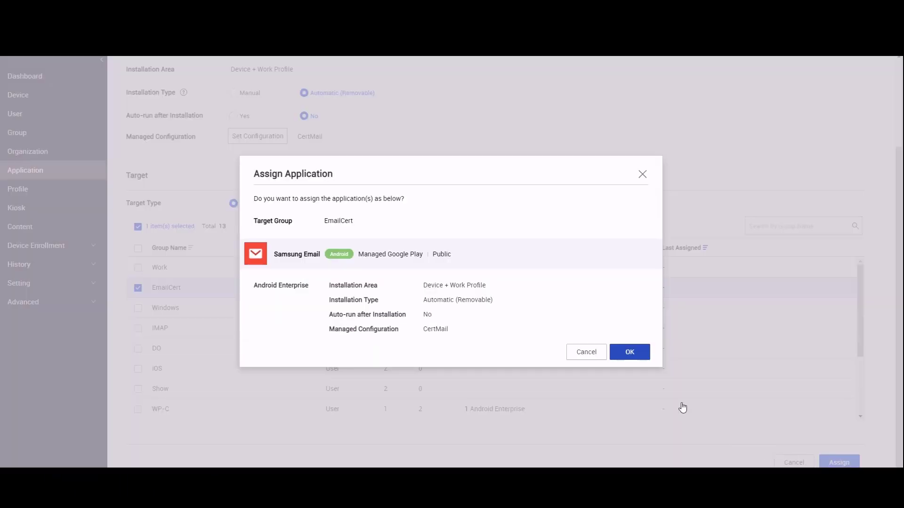
pyautogui.click(629, 351)
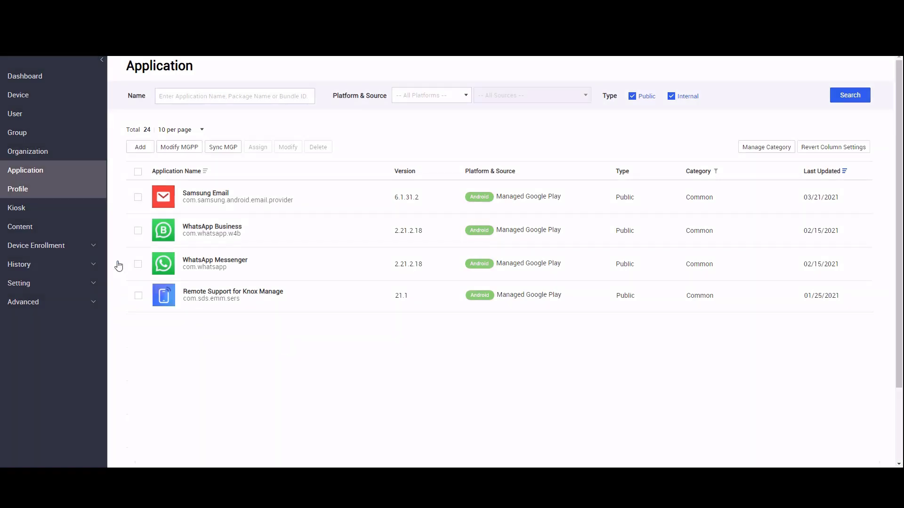
# - Create profile CertMail for Android Enterprise with Samsung Knox via Save & Set Policy
pyautogui.click(30, 192)
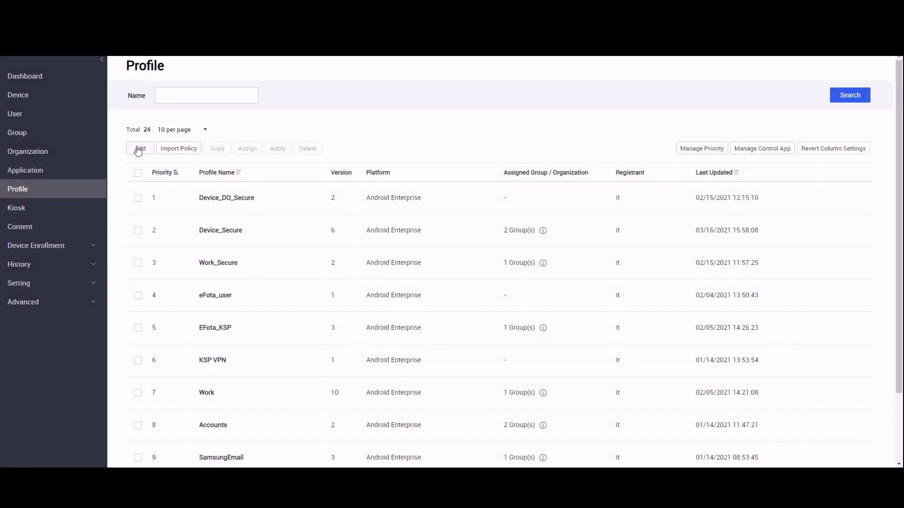
pyautogui.click(140, 149)
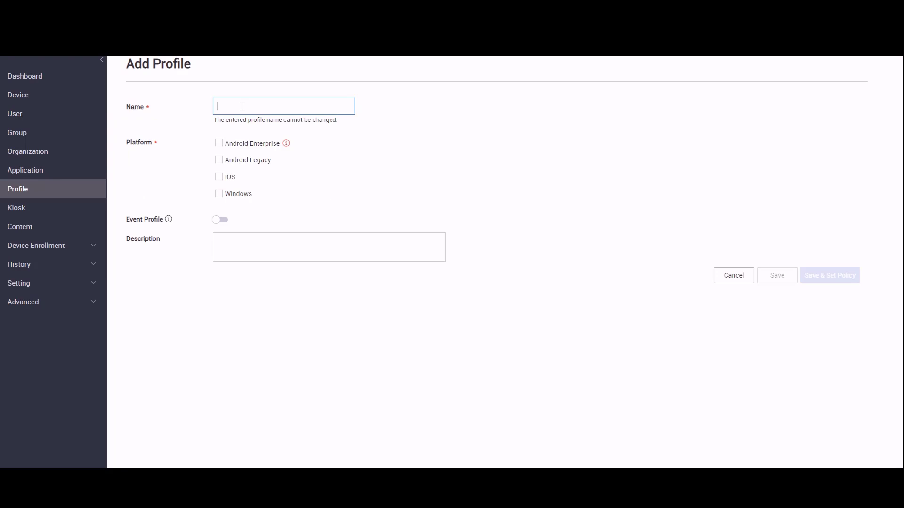
pyautogui.write('CertMail')
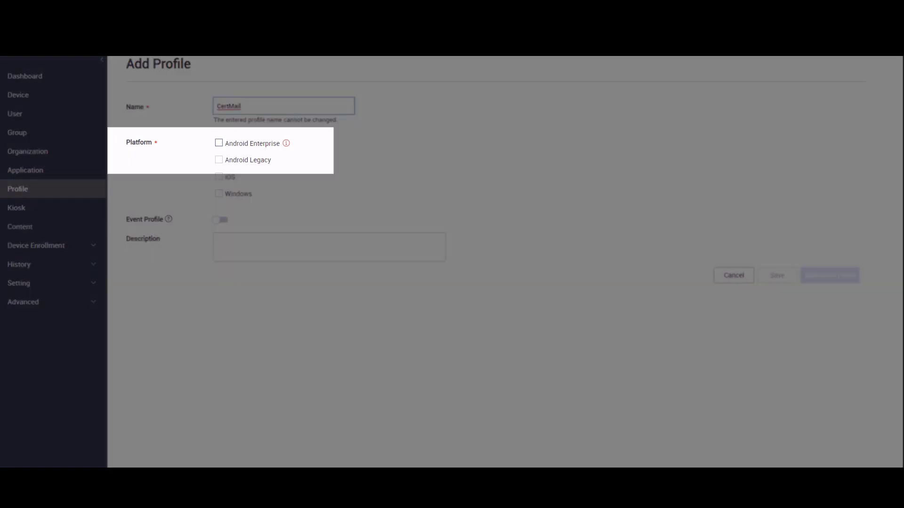
pyautogui.click(219, 144)
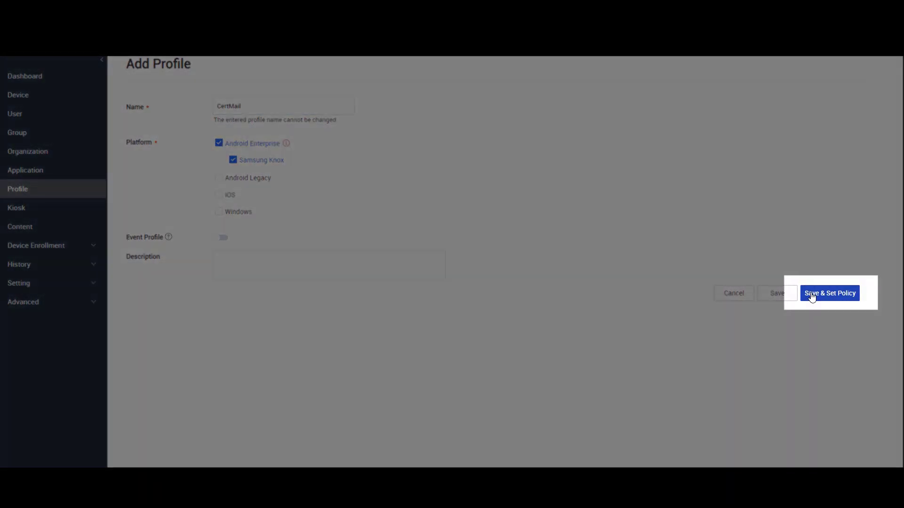
pyautogui.click(813, 295)
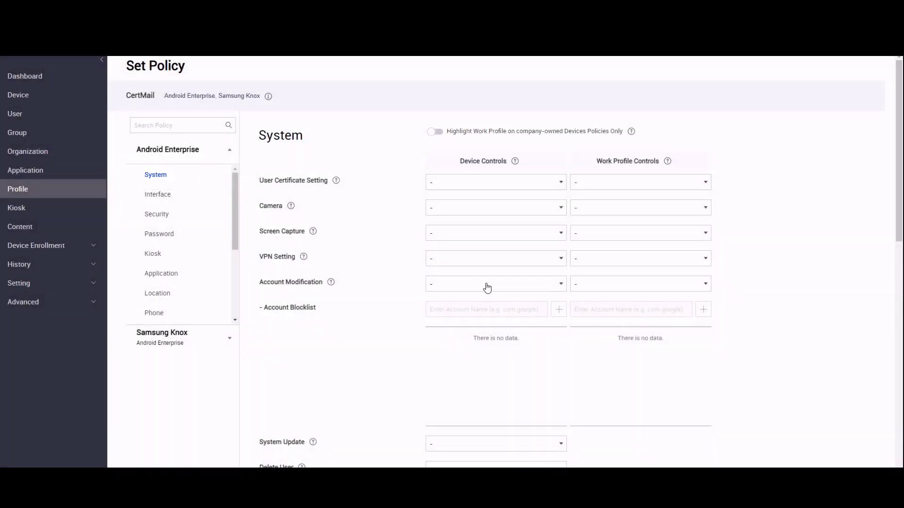
# - Disallow account modification, then grant app permissions with Samsung Email as the exception app
pyautogui.click(487, 288)
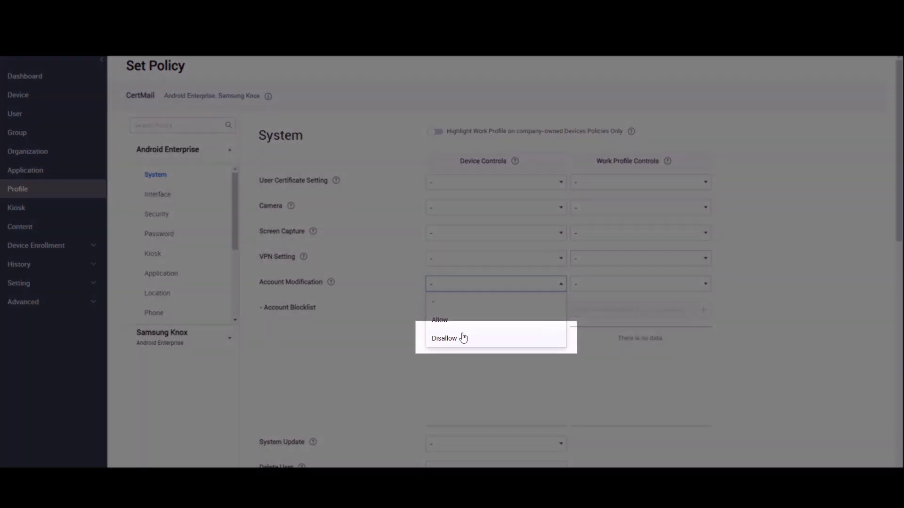
pyautogui.click(464, 338)
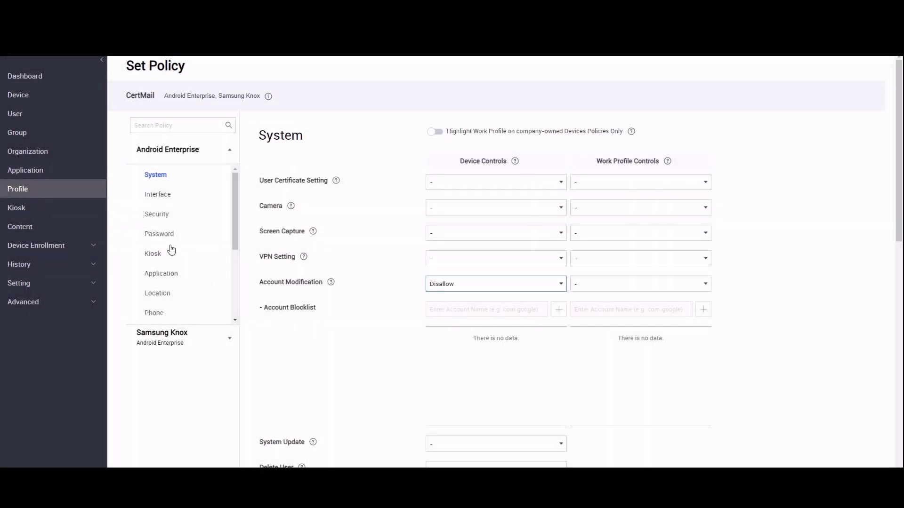
pyautogui.click(159, 234)
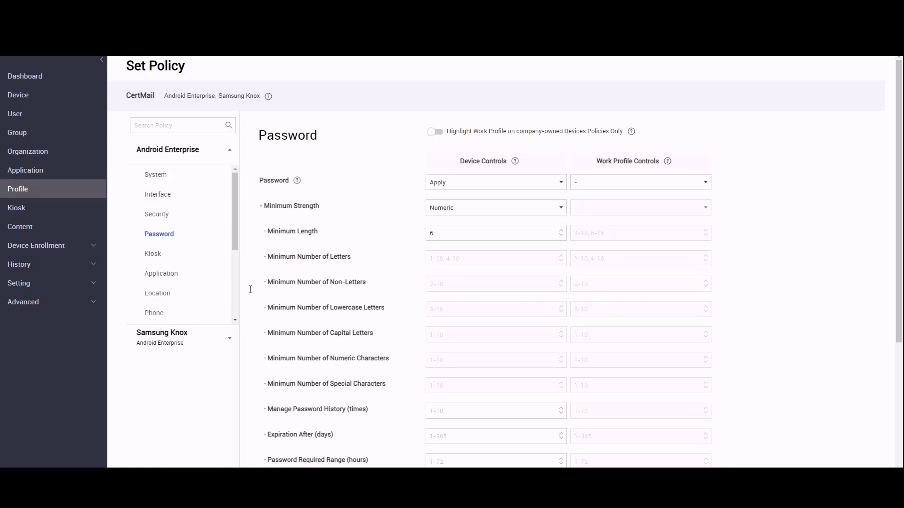
pyautogui.click(161, 274)
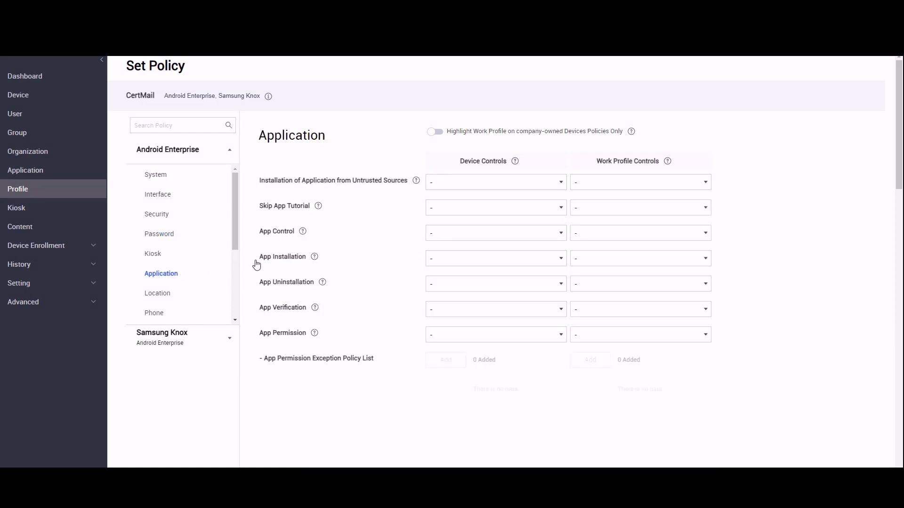
pyautogui.click(455, 336)
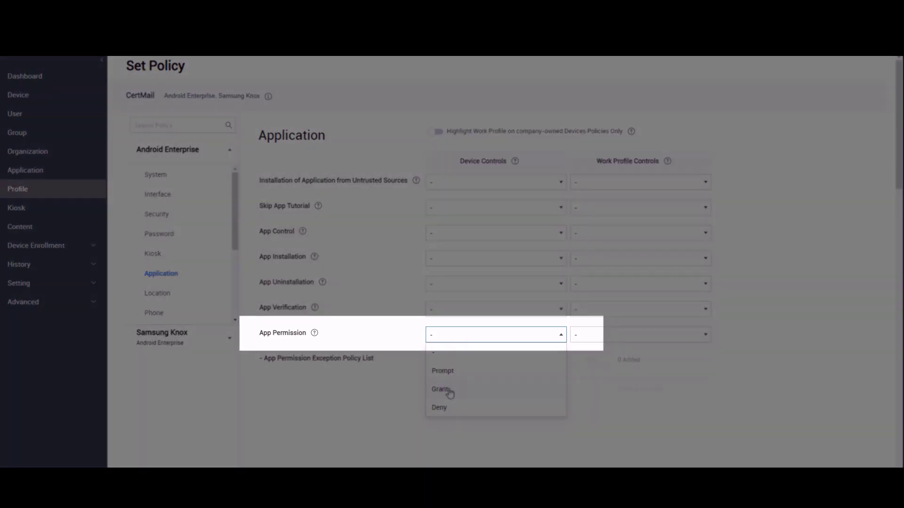
pyautogui.click(441, 389)
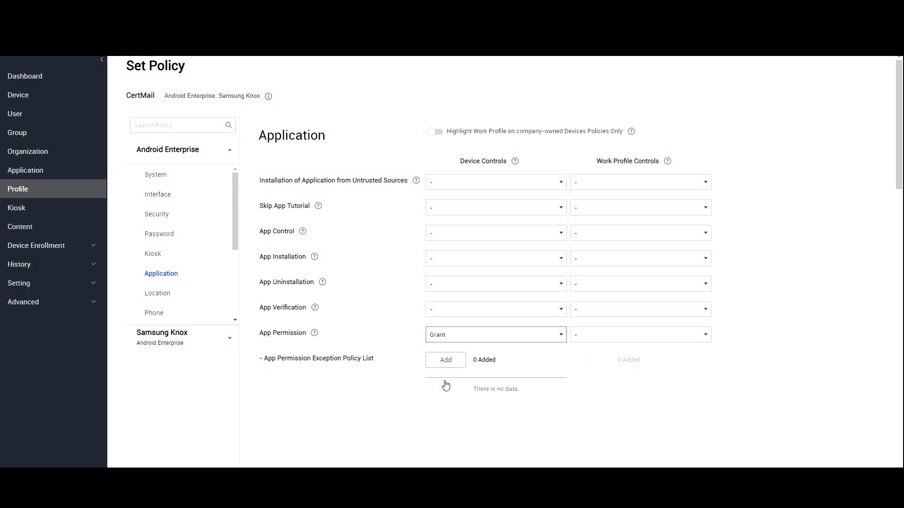
pyautogui.click(446, 362)
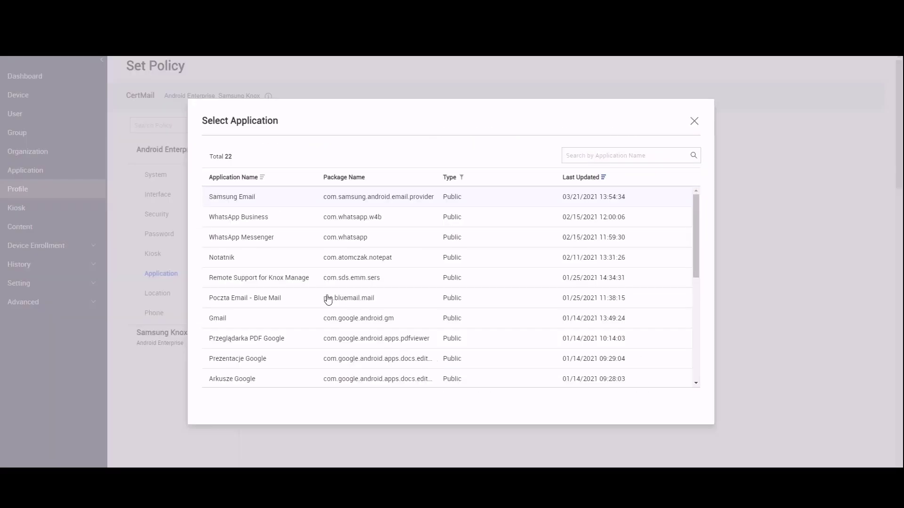
pyautogui.click(269, 201)
pyautogui.click(623, 421)
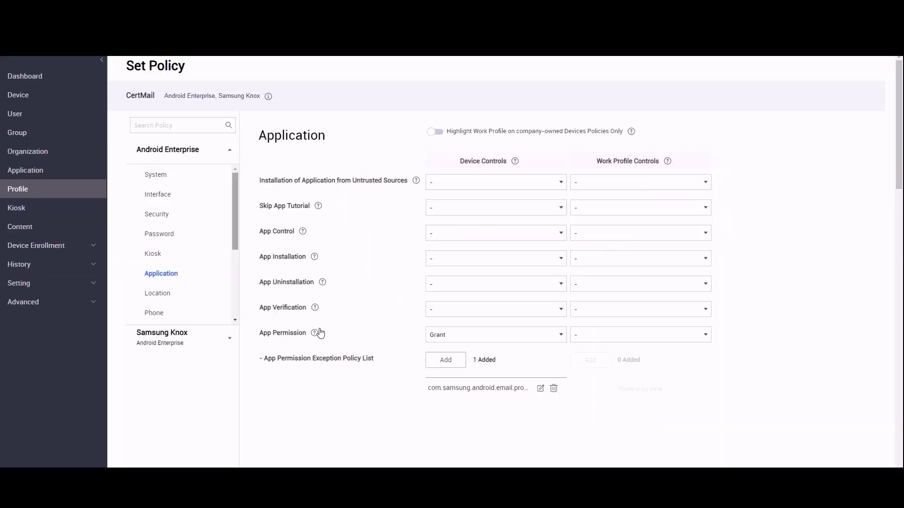
pyautogui.moveTo(237, 249); pyautogui.dragTo(243, 322)
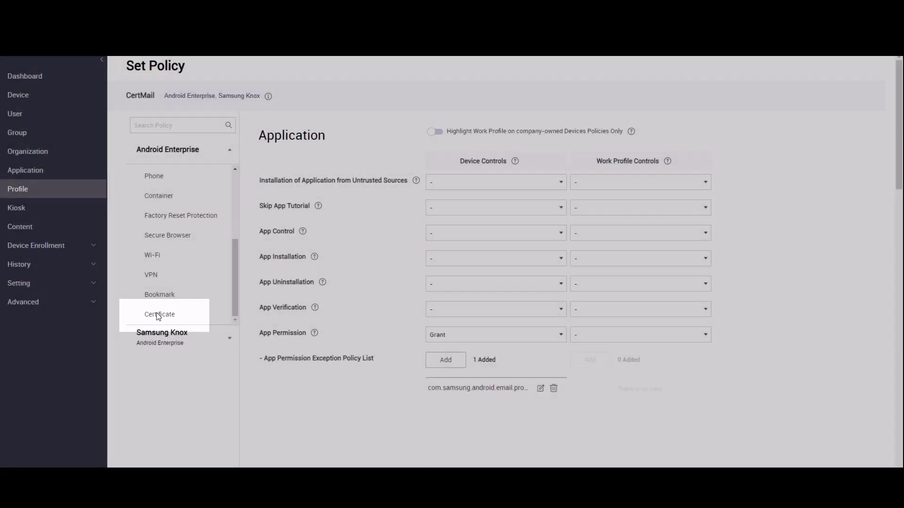
# - Set the certificate to install on Device via issuing external CA with alias CompanyMail
pyautogui.click(159, 314)
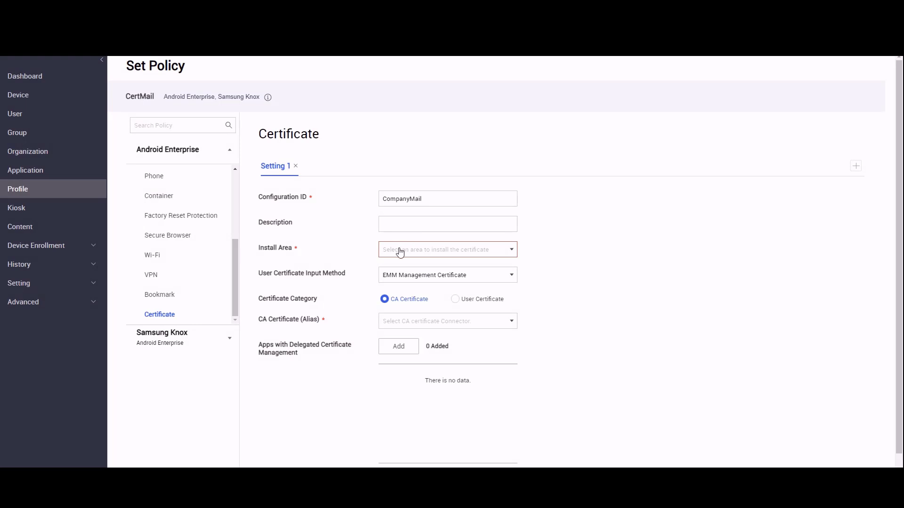
pyautogui.click(399, 251)
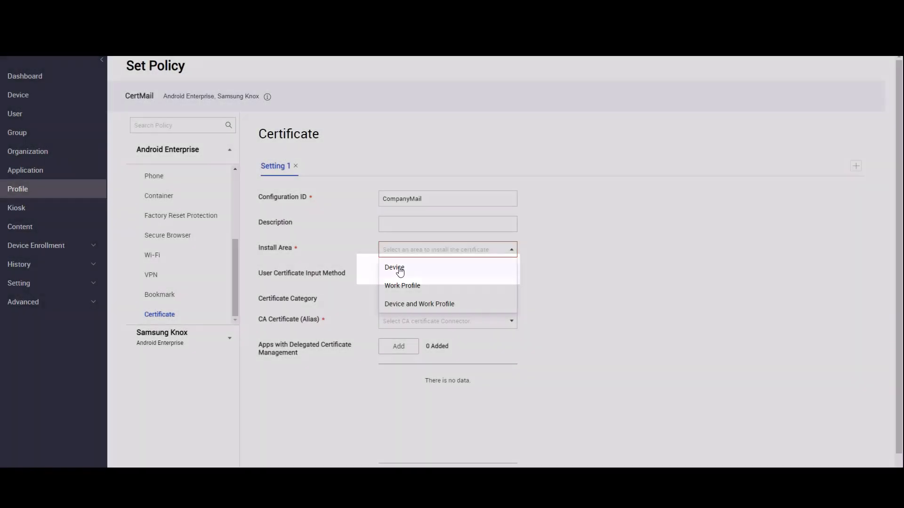
pyautogui.click(400, 270)
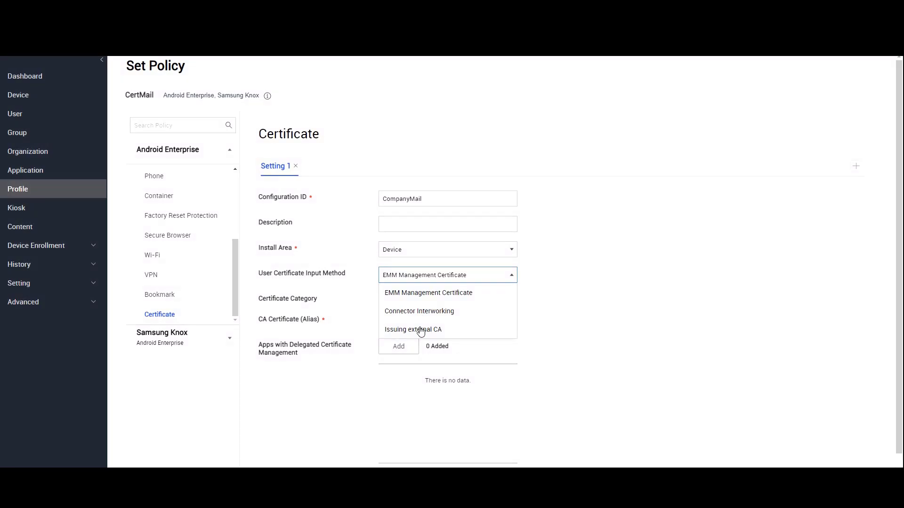
pyautogui.click(420, 330)
pyautogui.click(420, 302)
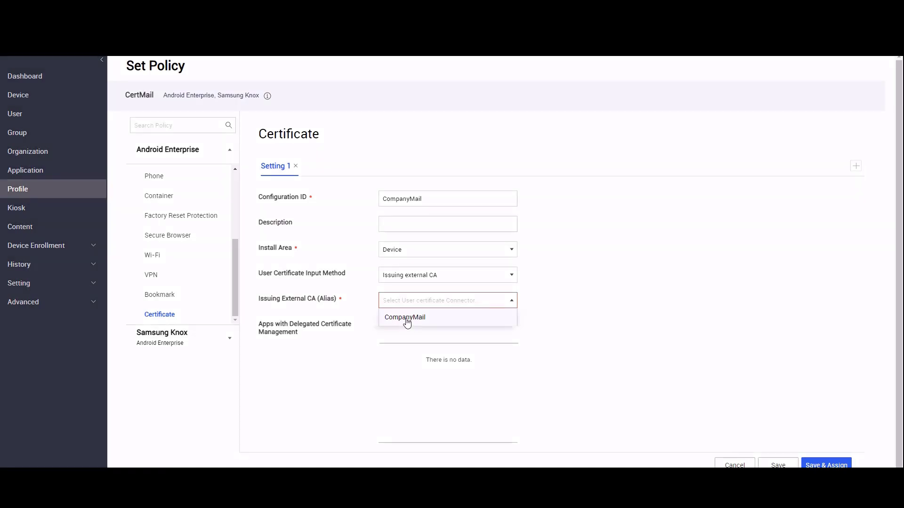
pyautogui.click(407, 320)
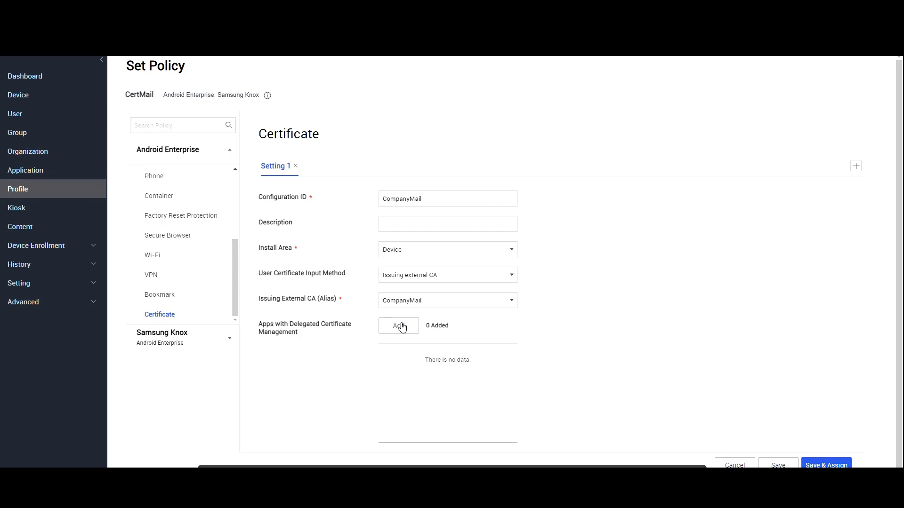
# - Search 'email' and add Samsung Email as the app with delegated certificate management
pyautogui.click(402, 327)
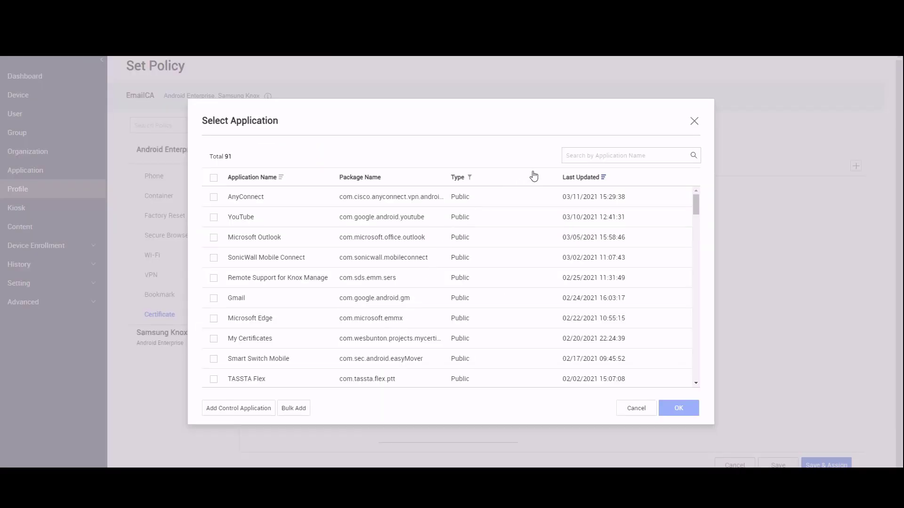
pyautogui.click(583, 155)
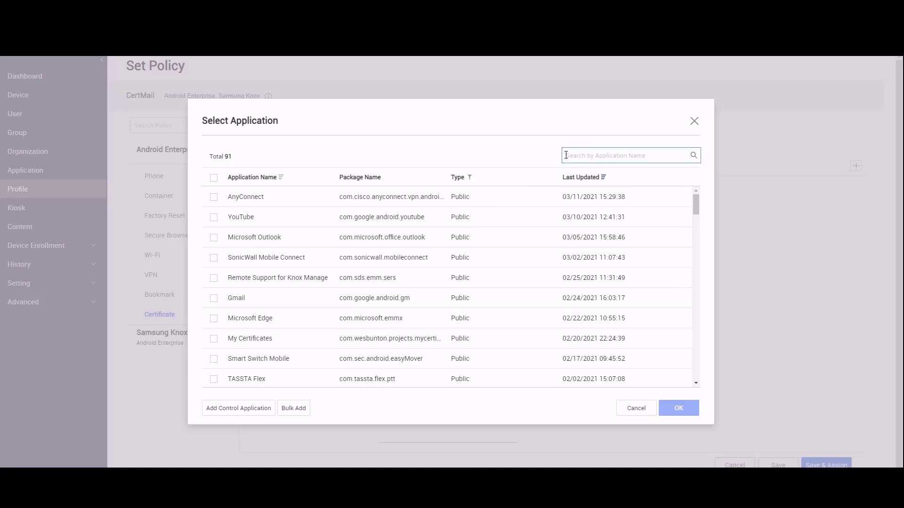
pyautogui.write('email')
pyautogui.click(694, 156)
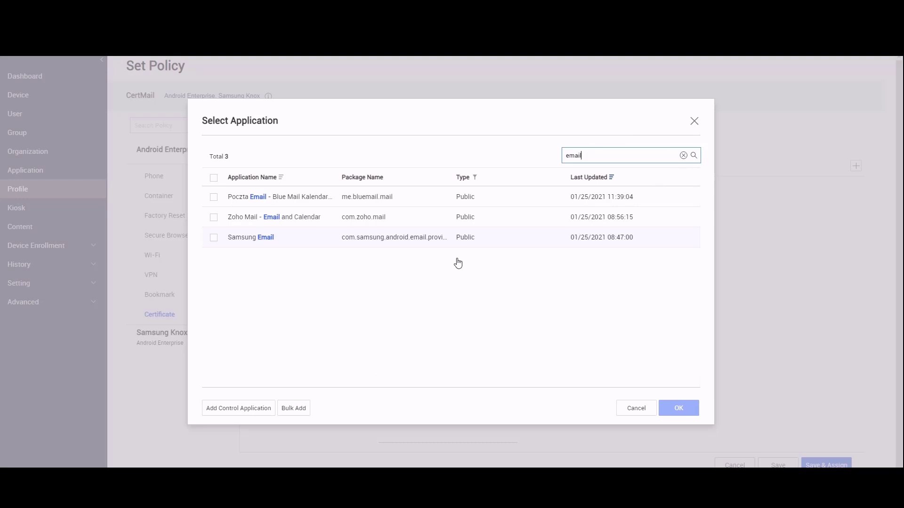
pyautogui.click(213, 237)
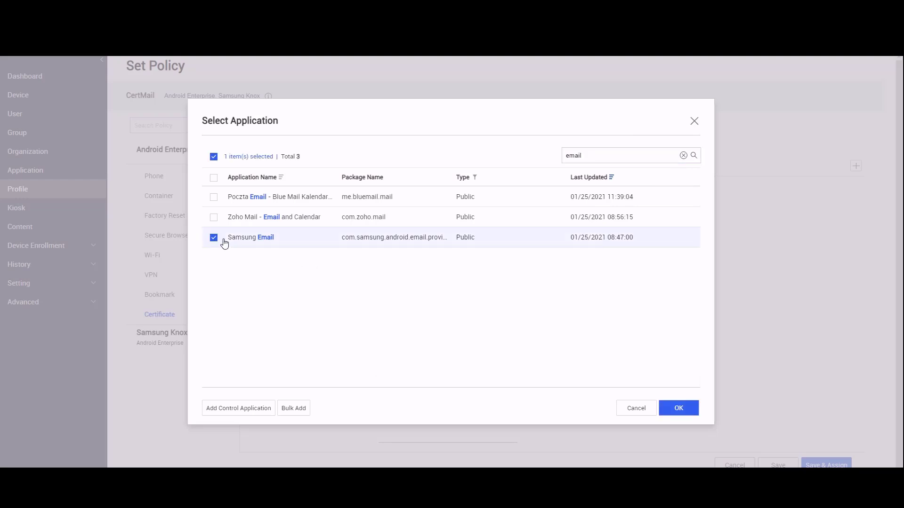
pyautogui.click(679, 408)
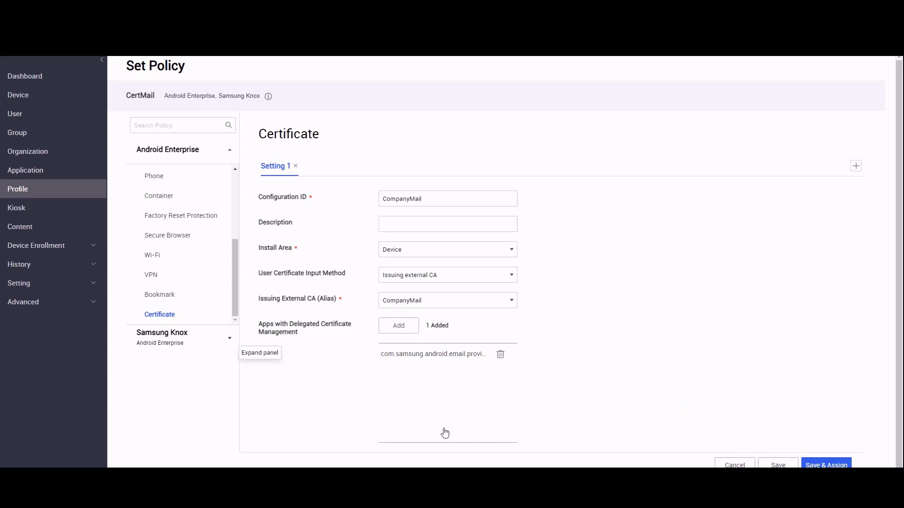
# - Enable Knox Service Plugin device policy controls under Samsung Knox policies
pyautogui.click(229, 338)
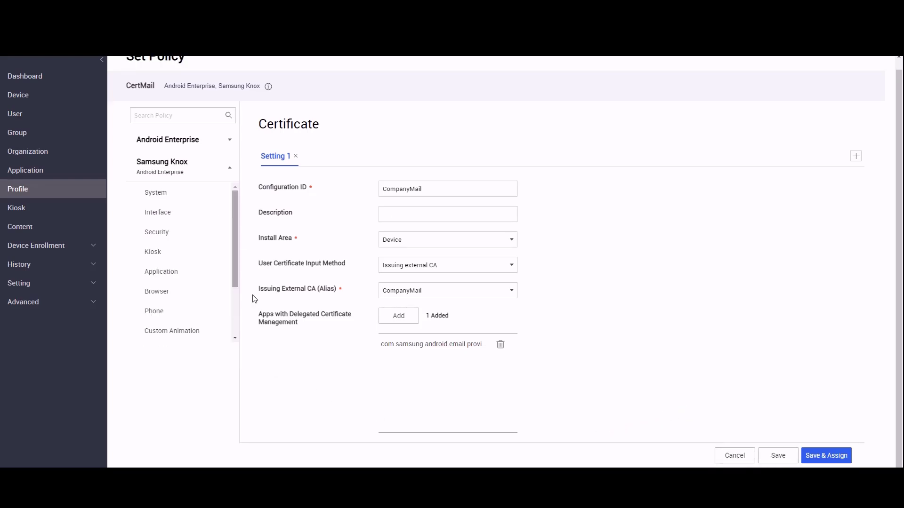
pyautogui.moveTo(234, 279); pyautogui.dragTo(235, 339)
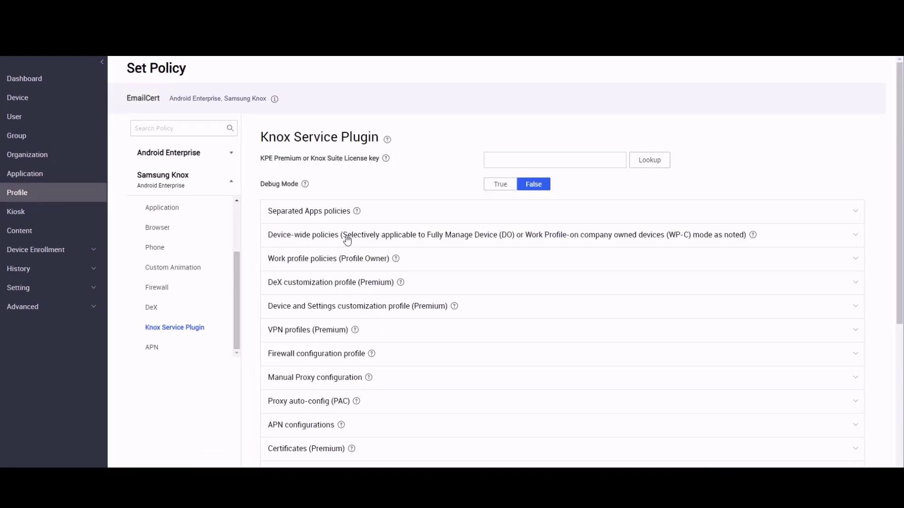
pyautogui.click(346, 239)
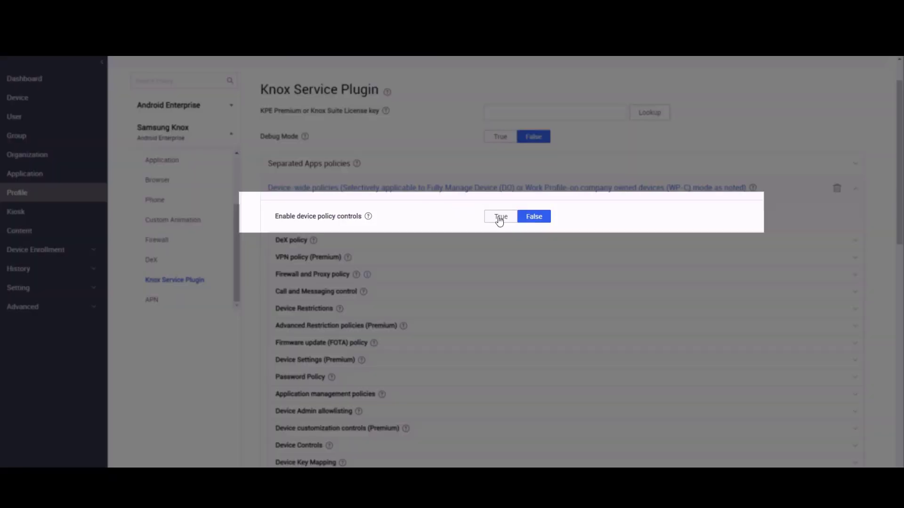
pyautogui.click(500, 217)
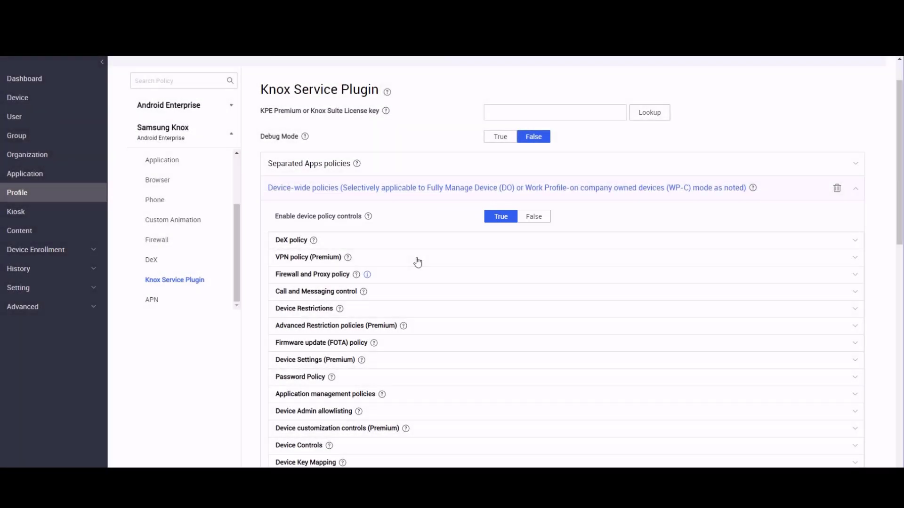
pyautogui.scroll(-1, 417, 262)
pyautogui.scroll(-1, 417, 262)
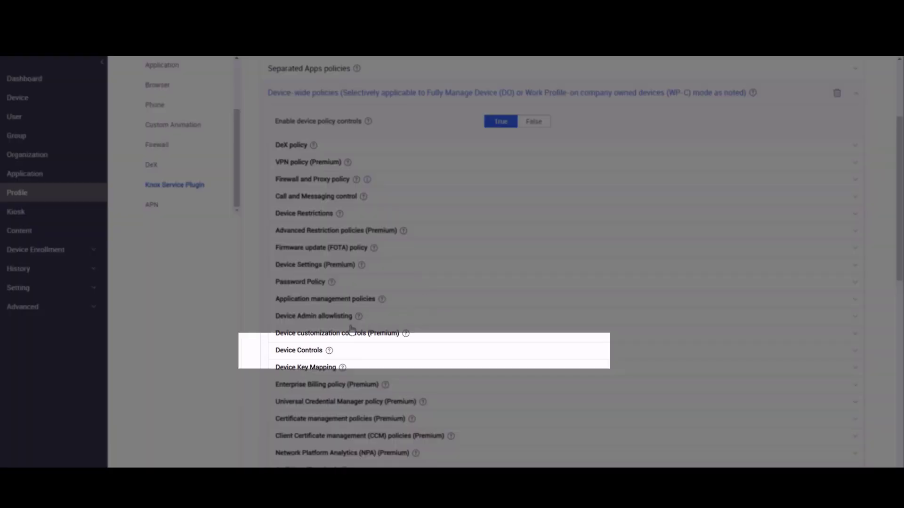
pyautogui.click(348, 316)
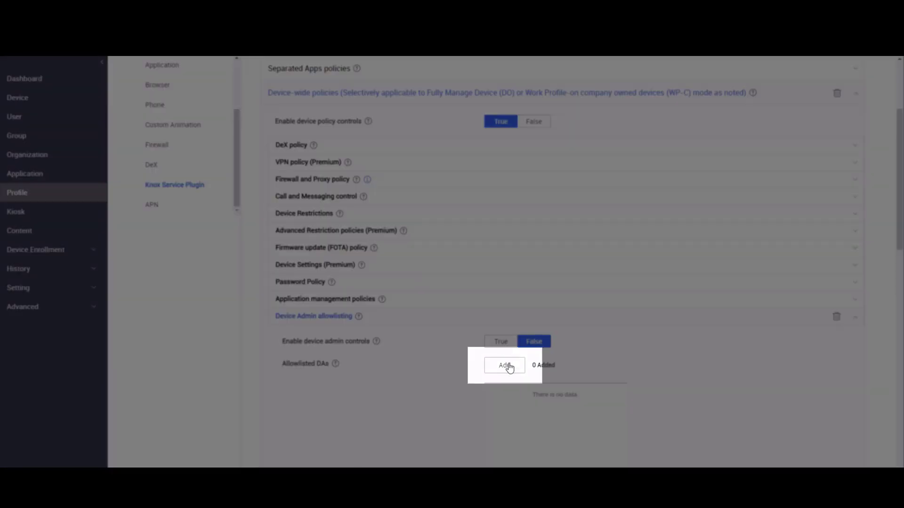
# - Allowlist Samsung Email as a device admin in Device Admin allowlisting
pyautogui.click(505, 365)
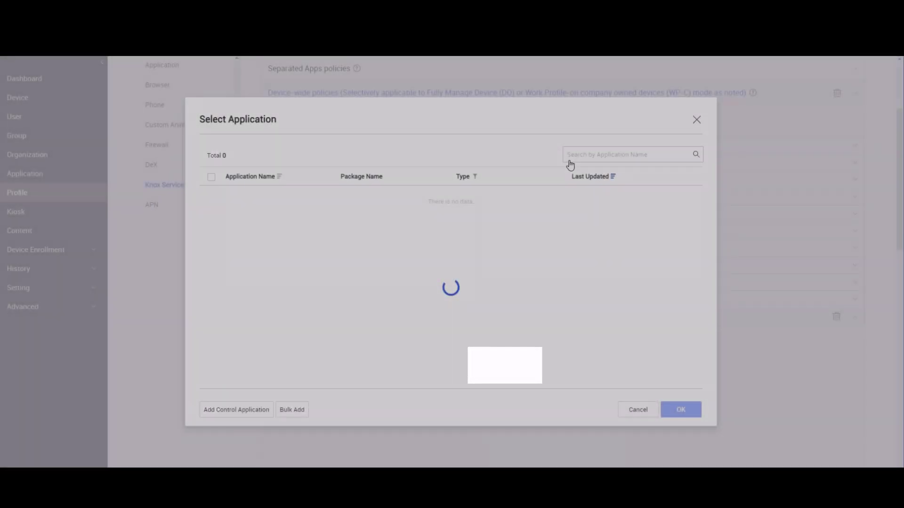
pyautogui.click(621, 155)
pyautogui.write('samsung email')
pyautogui.click(695, 155)
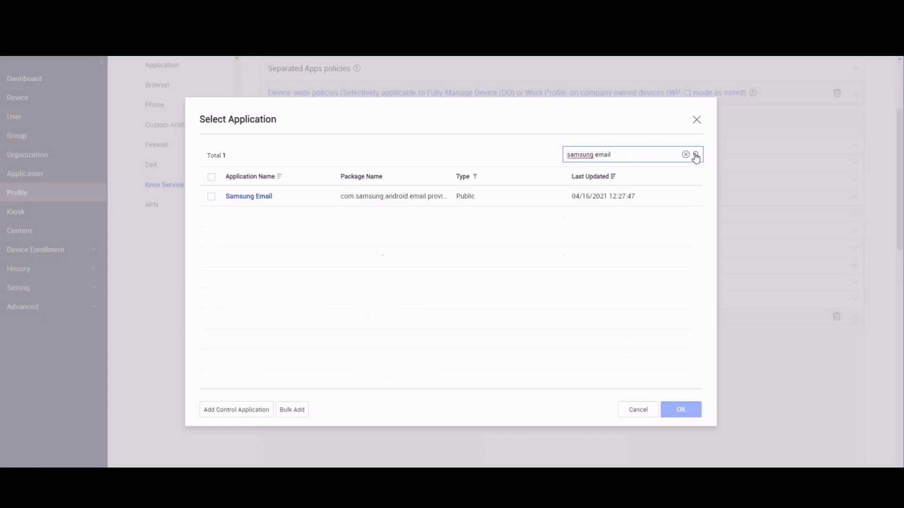
pyautogui.click(211, 197)
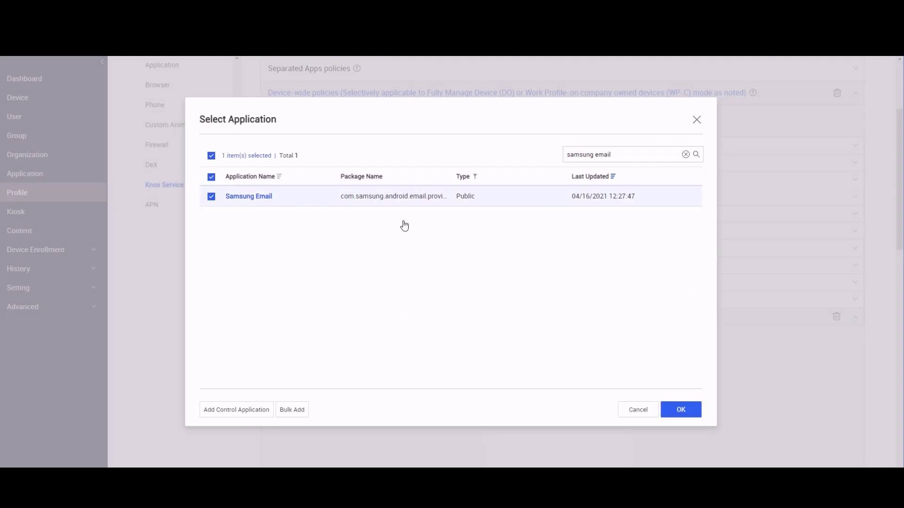
pyautogui.click(681, 410)
pyautogui.scroll(-5, 866, 239)
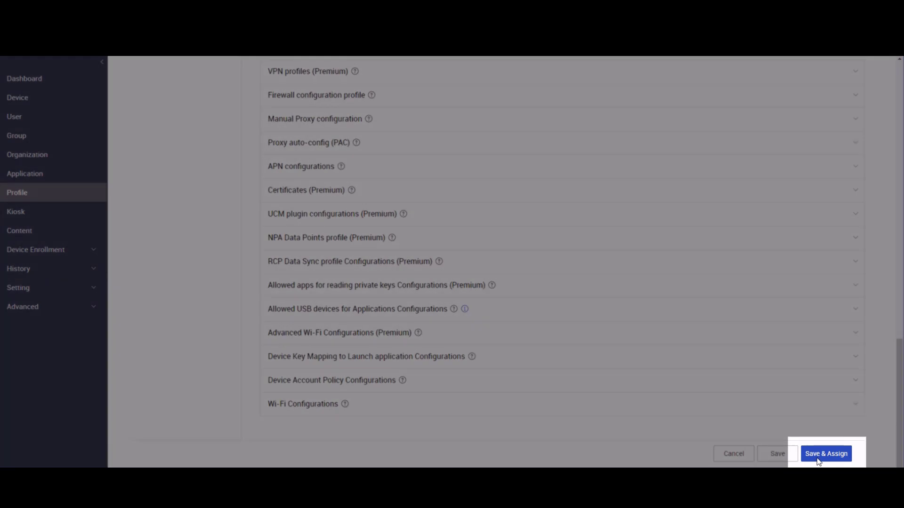
# - Save the profile and select the EmailCert group for assignment
pyautogui.click(825, 453)
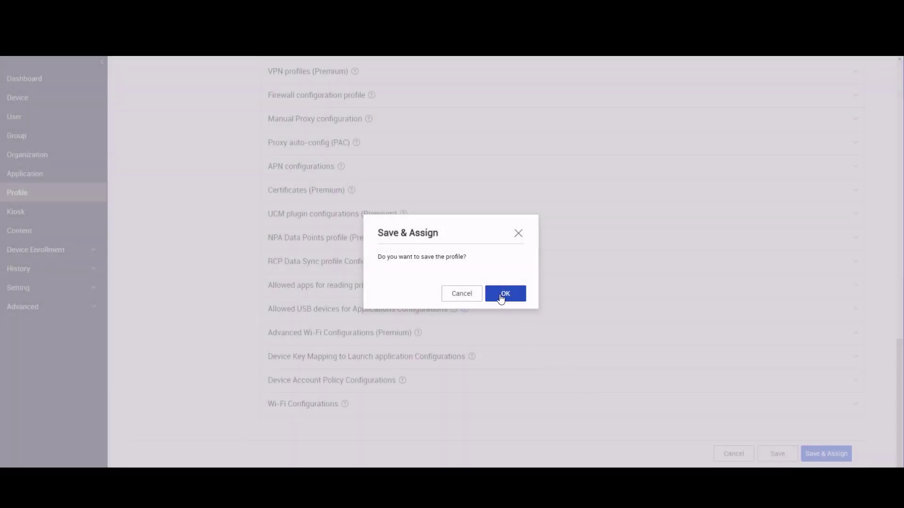
pyautogui.click(502, 294)
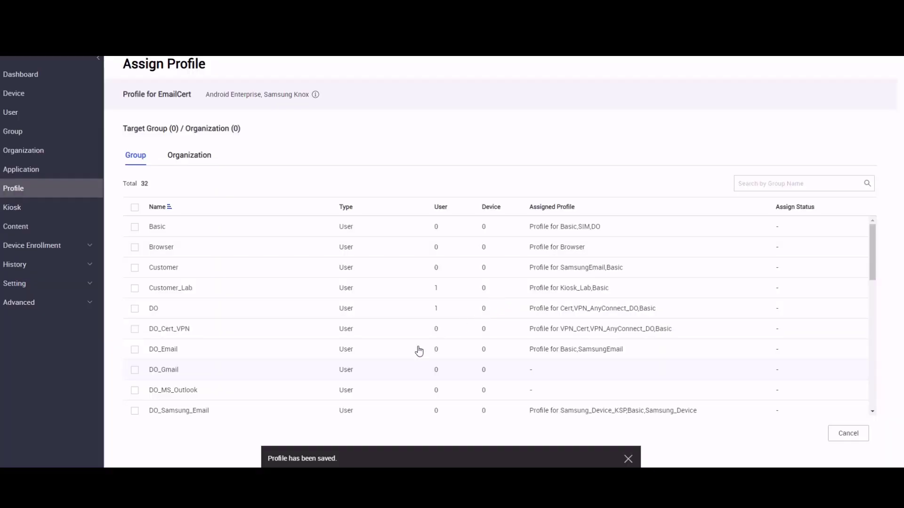
pyautogui.scroll(-2, 246, 363)
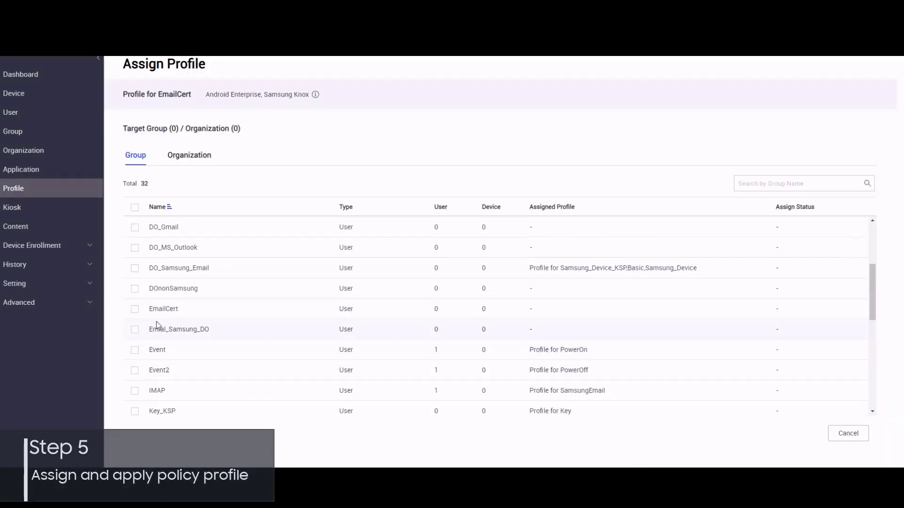
pyautogui.click(134, 311)
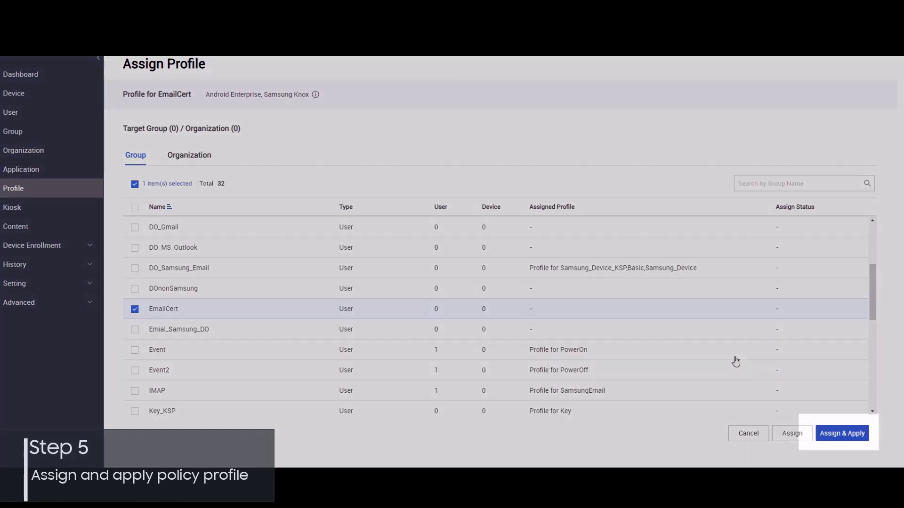
# - Assign the profile to EmailCert and apply it to the group's devices
pyautogui.click(845, 433)
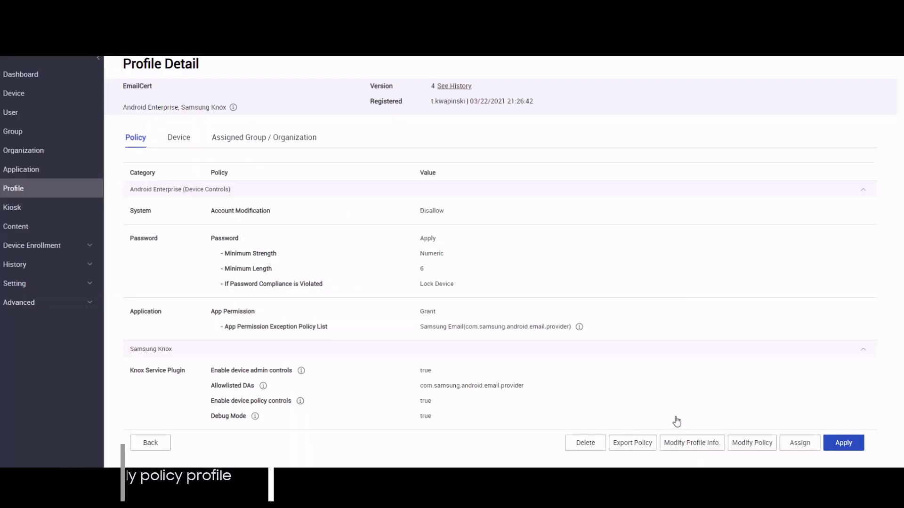
pyautogui.click(843, 443)
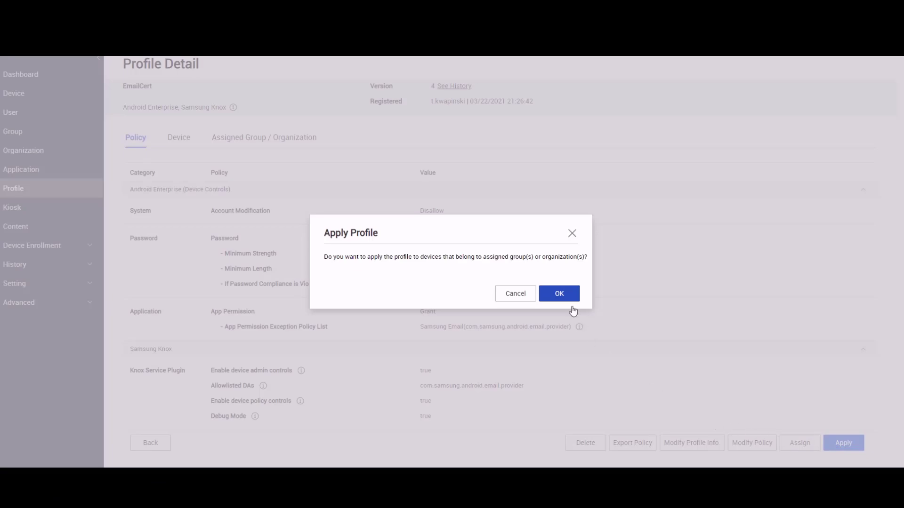
pyautogui.click(560, 294)
# - Return to the Dashboard overview from the left sidebar
pyautogui.click(27, 75)
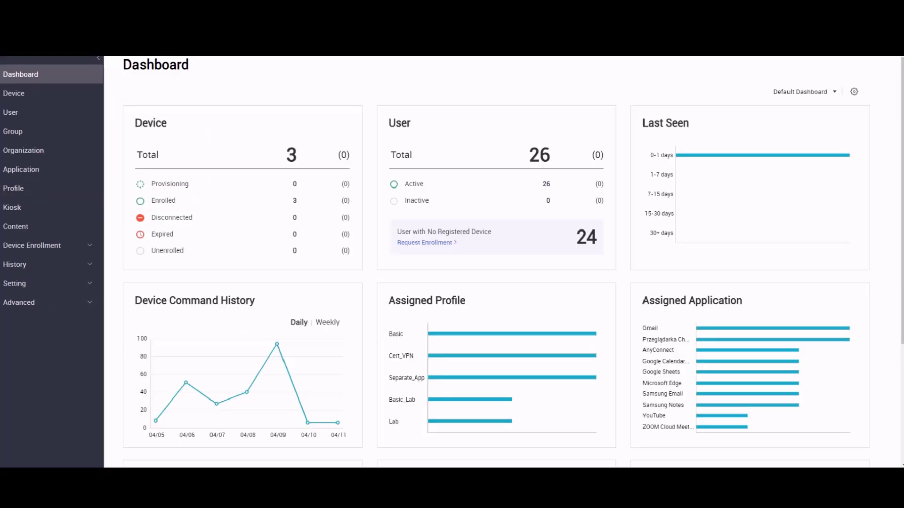